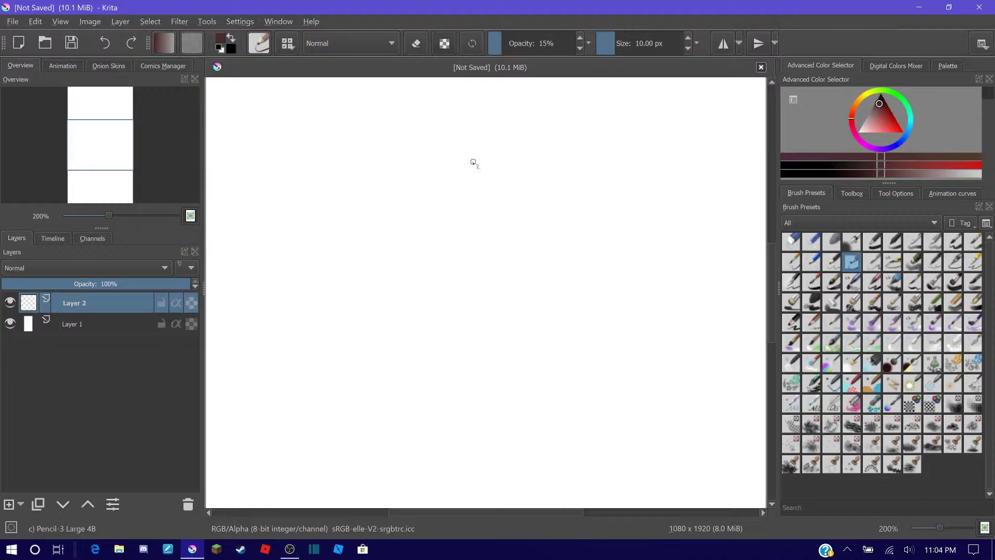
Sketch a first S-shaped curve in pencil, then delete it to start over.
{"action": "mouse_move", "coordinate": [511, 114]}
{"action": "left_mouse_down"}
{"action": "mouse_move", "coordinate": [404, 257]}
{"action": "mouse_move", "coordinate": [477, 324]}
{"action": "mouse_move", "coordinate": [494, 407]}
{"action": "left_mouse_up"}
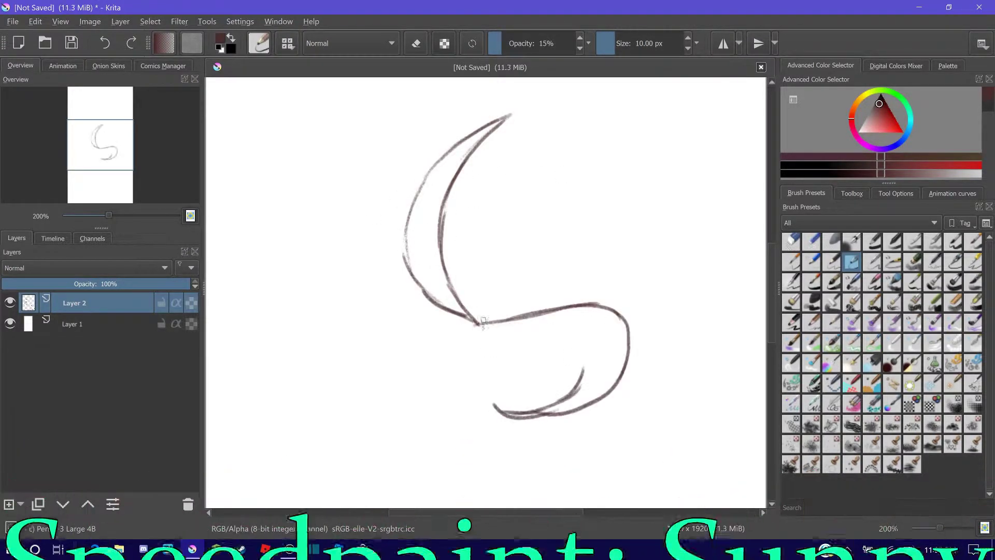
{"action": "left_click_drag", "start_coordinate": [477, 322], "coordinate": [583, 367]}
{"action": "left_click_drag", "start_coordinate": [604, 332], "coordinate": [534, 404]}
{"action": "key", "text": "e"}
{"action": "key", "text": "e"}
{"action": "left_click_drag", "start_coordinate": [572, 280], "coordinate": [629, 329]}
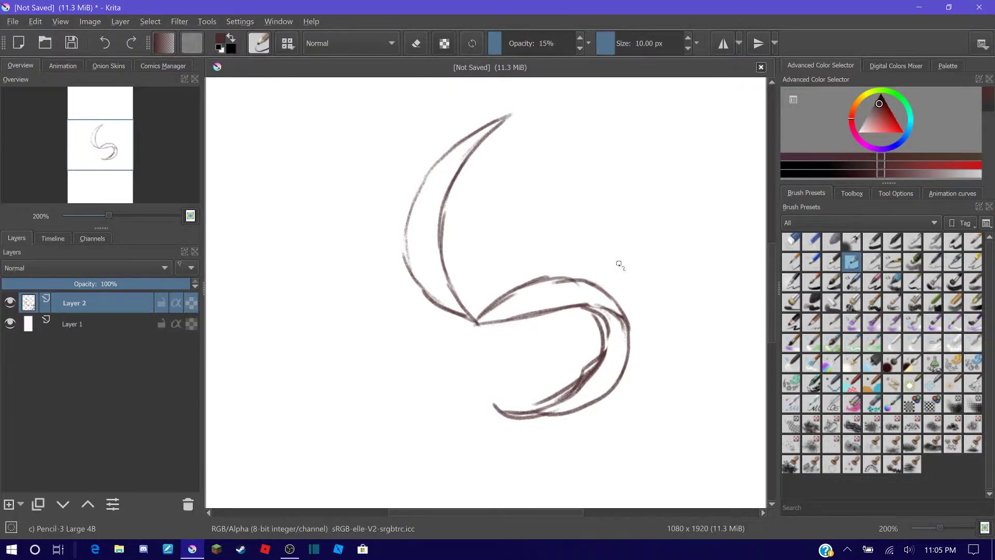
{"action": "key", "text": "e"}
{"action": "key", "text": "Delete"}
{"action": "key", "text": "e"}
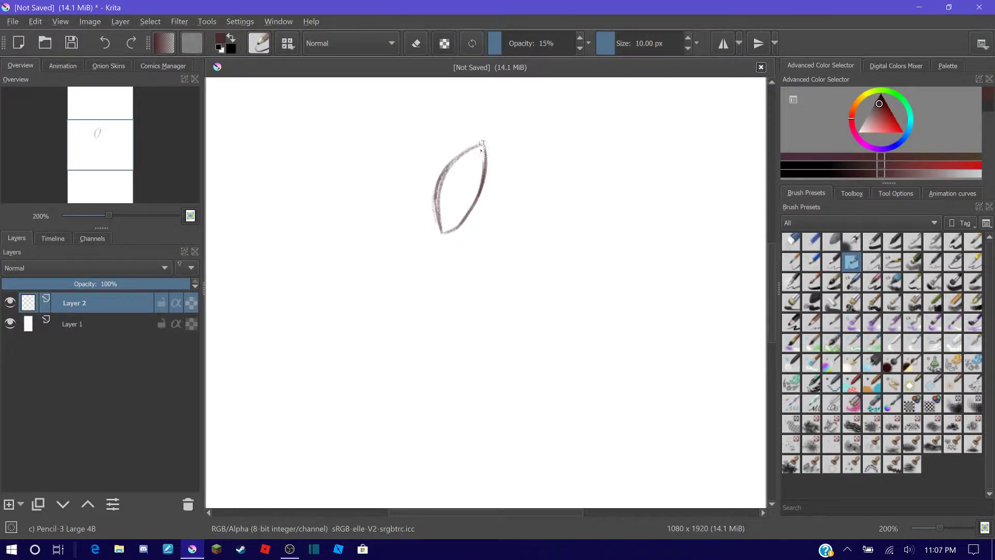
Pencil-sketch the lily's petal outlines, with the top petal extending to the right.
{"action": "left_click_drag", "start_coordinate": [479, 193], "coordinate": [514, 252]}
{"action": "left_click_drag", "start_coordinate": [445, 232], "coordinate": [520, 319]}
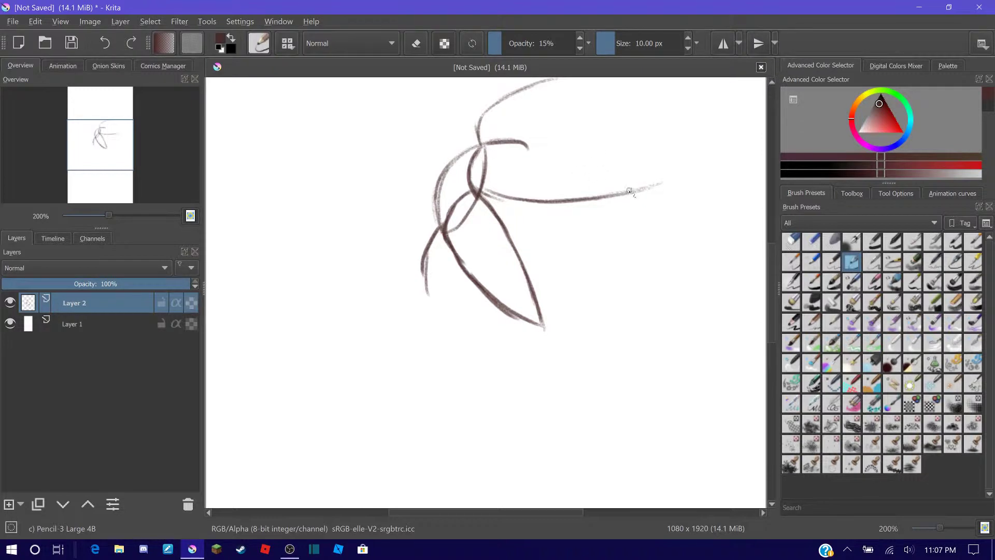
{"action": "left_click_drag", "start_coordinate": [482, 142], "coordinate": [660, 185]}
{"action": "mouse_move", "coordinate": [433, 262]}
{"action": "left_mouse_down"}
{"action": "mouse_move", "coordinate": [480, 397]}
{"action": "mouse_move", "coordinate": [448, 384]}
{"action": "left_mouse_up"}
{"action": "scroll", "coordinate": [467, 363], "scroll_direction": "up", "scroll_amount": 3}
{"action": "mouse_move", "coordinate": [497, 182]}
{"action": "left_mouse_down"}
{"action": "mouse_move", "coordinate": [603, 151]}
{"action": "mouse_move", "coordinate": [568, 175]}
{"action": "left_mouse_up"}
{"action": "left_click_drag", "start_coordinate": [505, 214], "coordinate": [549, 202]}
{"action": "key", "text": "e"}
{"action": "left_click_drag", "start_coordinate": [669, 168], "coordinate": [596, 176]}
{"action": "key", "text": "e"}
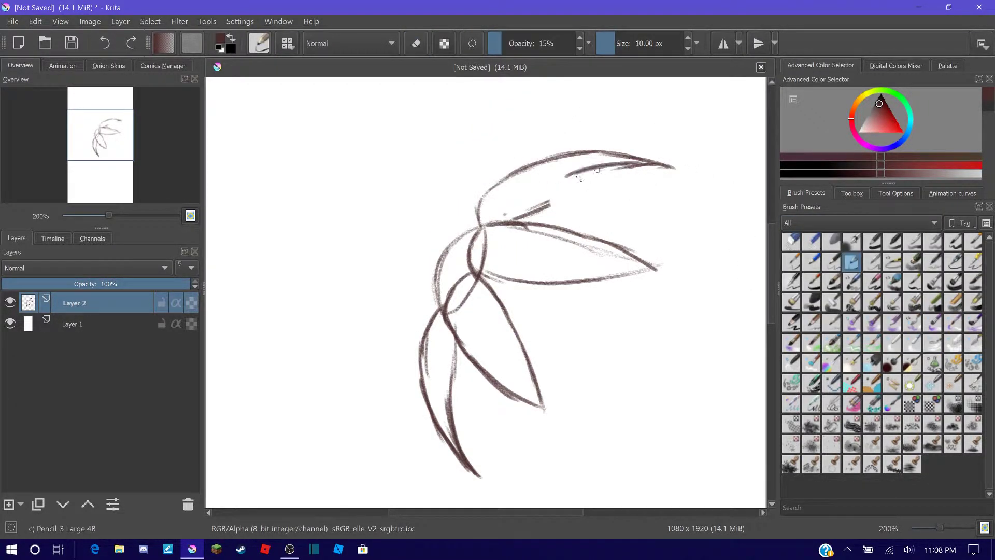
Sketch long curves down from the flower centre into the stem, plus the curling right leaf.
{"action": "left_click_drag", "start_coordinate": [490, 261], "coordinate": [539, 317]}
{"action": "scroll", "coordinate": [539, 317], "scroll_direction": "down", "scroll_amount": 3}
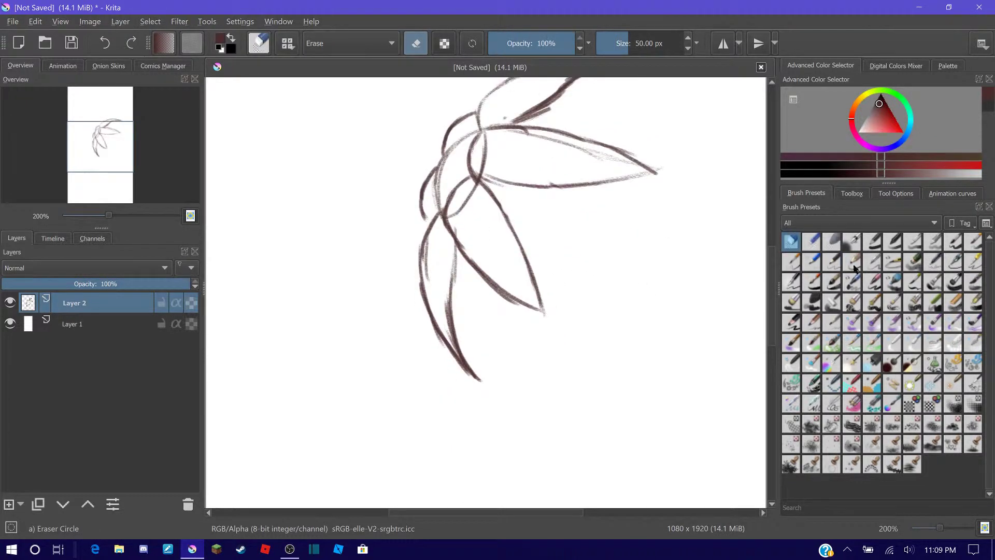
{"action": "left_click_drag", "start_coordinate": [487, 181], "coordinate": [518, 487]}
{"action": "scroll", "coordinate": [478, 171], "scroll_direction": "up", "scroll_amount": 2}
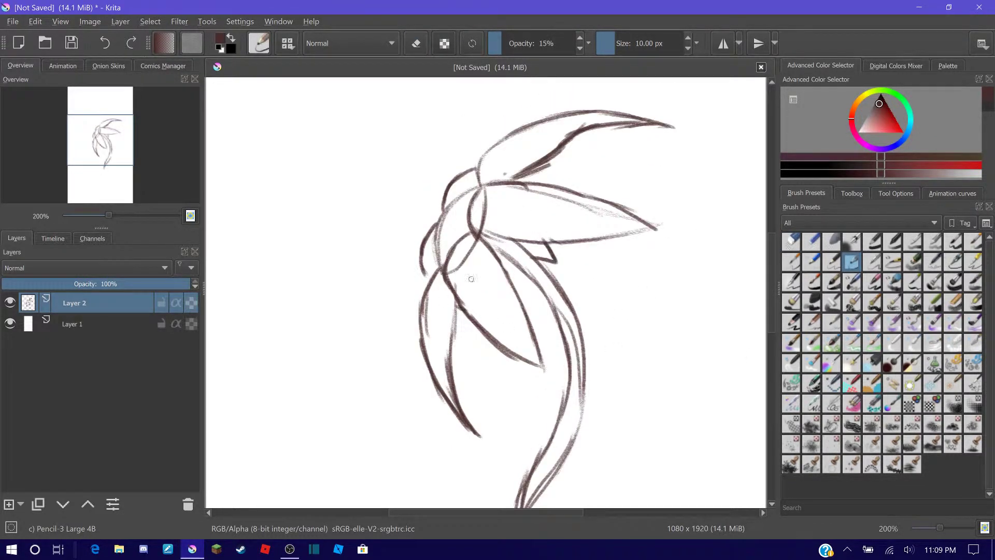
{"action": "scroll", "coordinate": [583, 274], "scroll_direction": "down", "scroll_amount": 2}
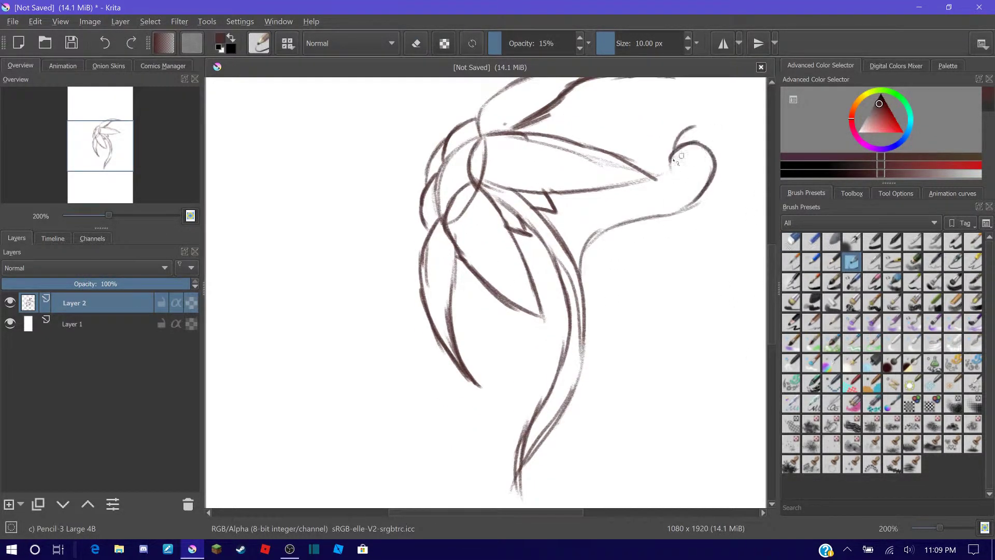
{"action": "left_click_drag", "start_coordinate": [674, 151], "coordinate": [593, 339]}
{"action": "left_click_drag", "start_coordinate": [587, 297], "coordinate": [738, 175]}
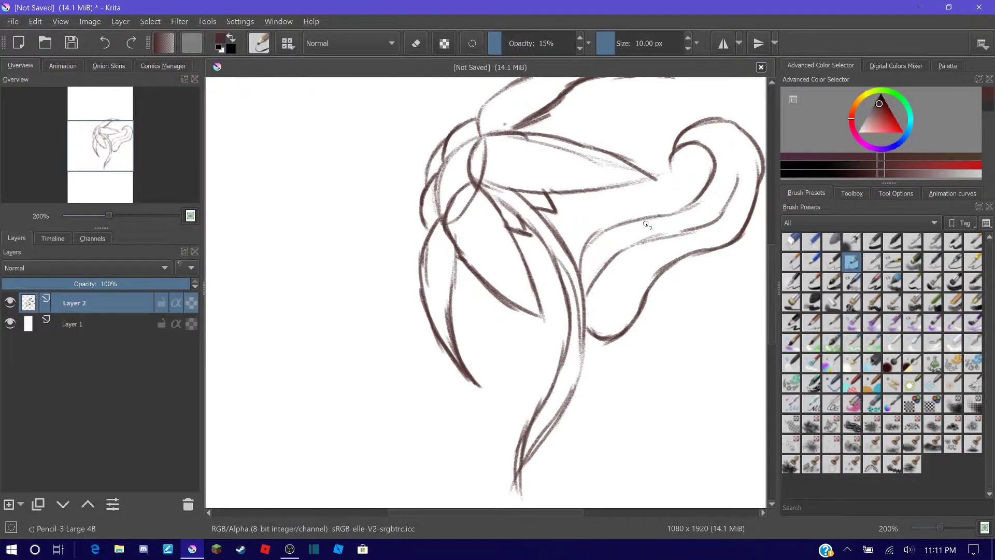
Scale the whole sketch up with Ctrl+T so it fills more of the page.
{"action": "left_click", "coordinate": [888, 527]}
{"action": "left_click", "coordinate": [854, 385]}
{"action": "key", "text": "ctrl+t"}
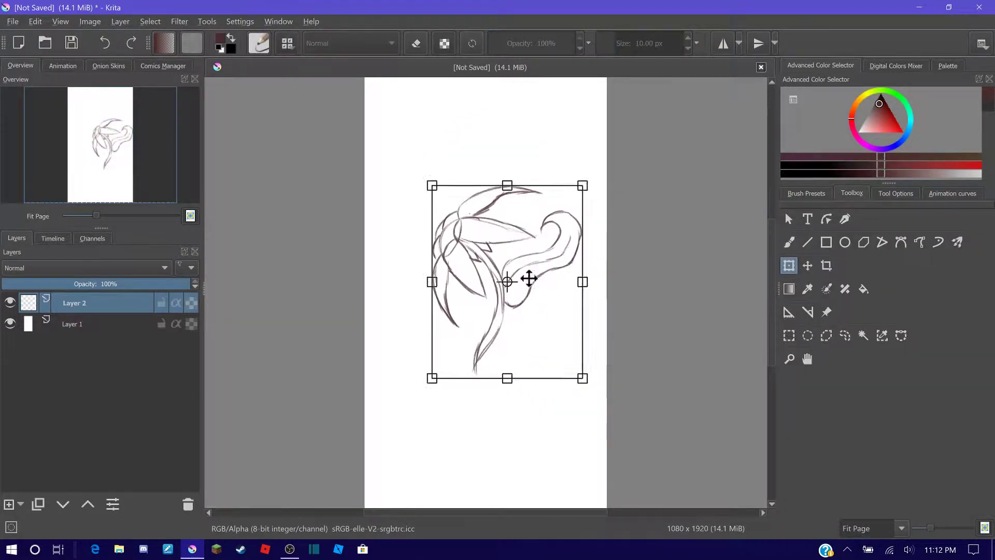
{"action": "left_click_drag", "start_coordinate": [584, 185], "coordinate": [598, 156]}
{"action": "key", "text": "Return"}
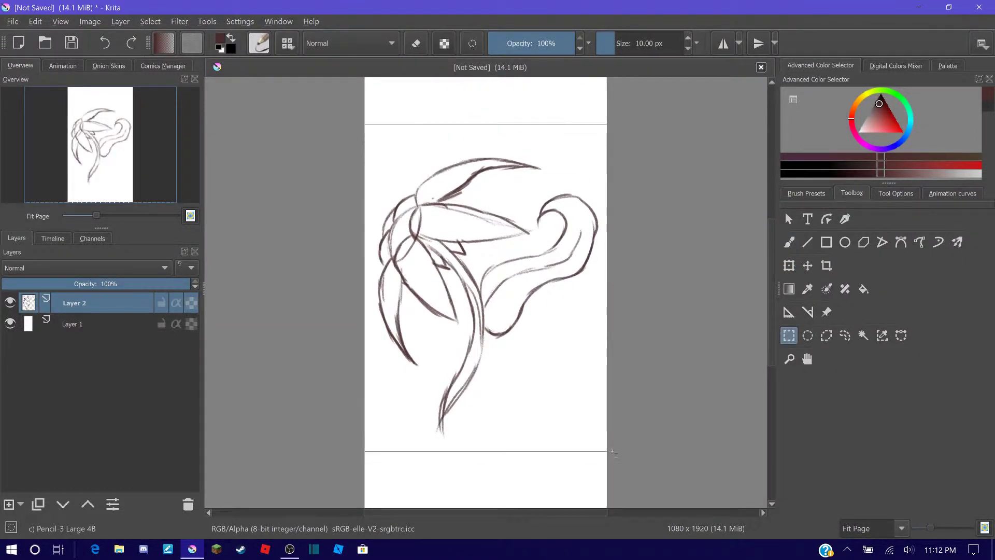
Crop the canvas to 1080×1455, add Layer 3, and pick the Ink-3 Gpen in black.
{"action": "left_click", "coordinate": [807, 193]}
{"action": "left_click", "coordinate": [973, 261]}
{"action": "key", "text": "Insert"}
{"action": "left_click", "coordinate": [881, 176]}
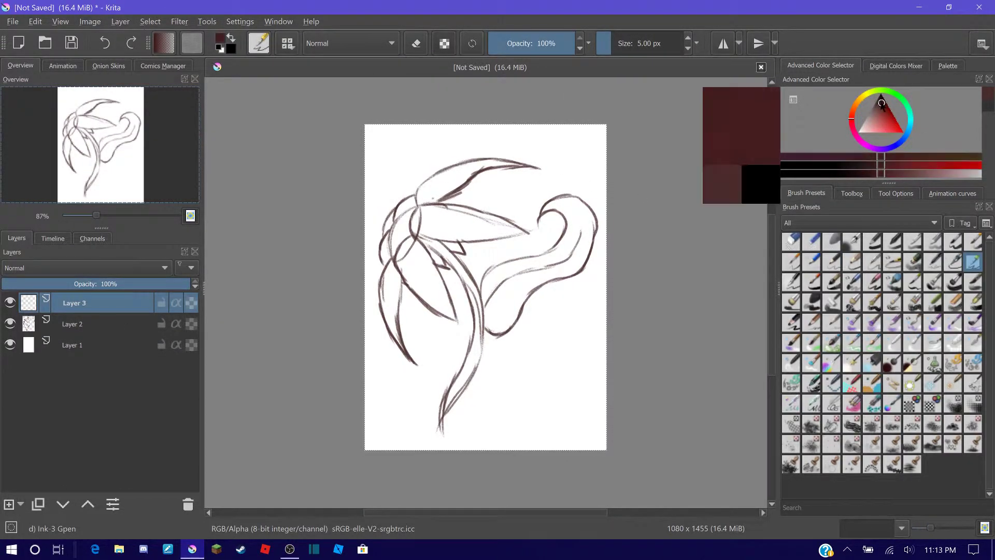
Zoom in and try Gpen ink lines along the left petal, then erase them.
{"action": "scroll", "coordinate": [759, 269], "scroll_direction": "up", "scroll_amount": 4}
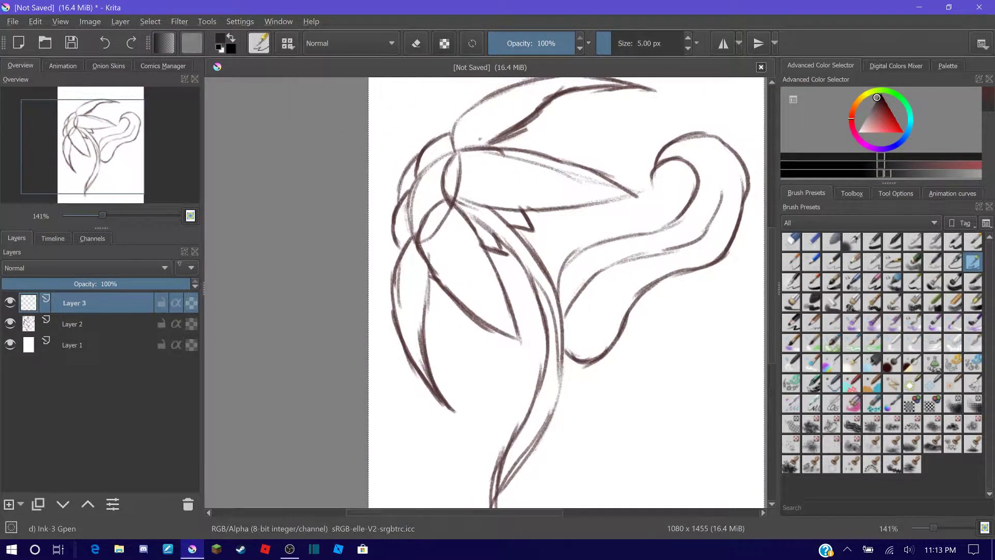
{"action": "left_click_drag", "start_coordinate": [383, 179], "coordinate": [357, 305]}
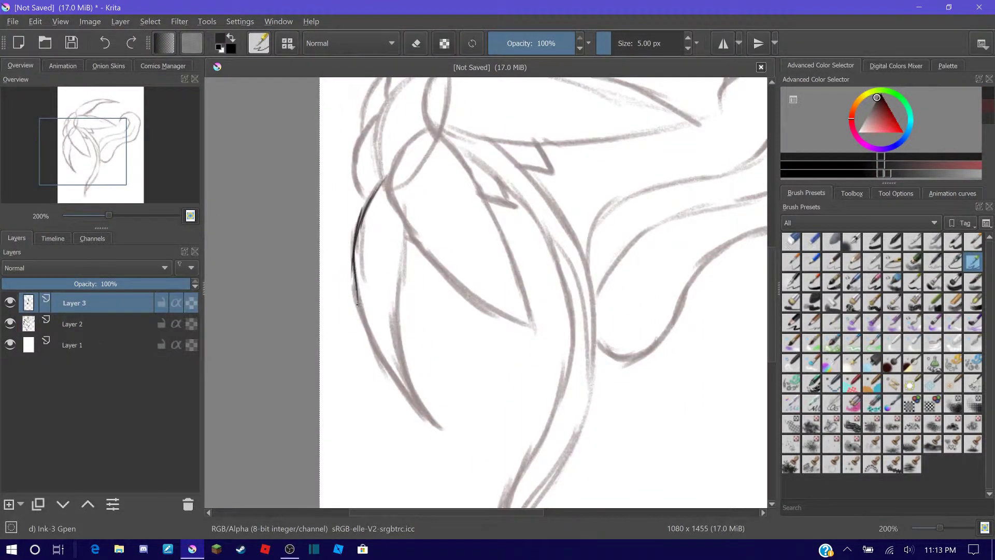
{"action": "left_click_drag", "start_coordinate": [415, 144], "coordinate": [536, 317]}
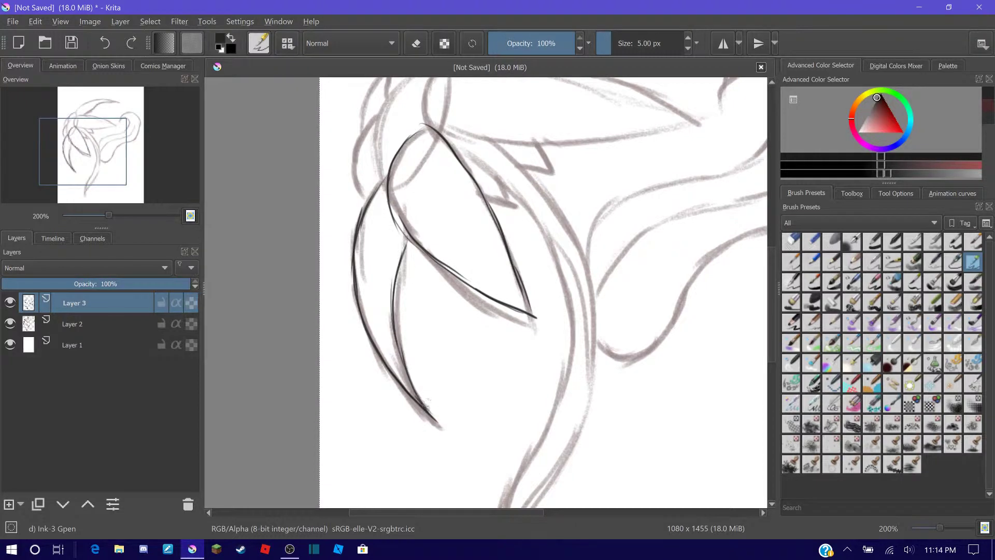
{"action": "key", "text": "e"}
{"action": "mouse_move", "coordinate": [394, 166]}
{"action": "left_mouse_down"}
{"action": "mouse_move", "coordinate": [533, 144]}
{"action": "mouse_move", "coordinate": [422, 421]}
{"action": "left_mouse_up"}
Try a freehand path stroke on a petal edge, undo it, and switch to Bezier curves.
{"action": "left_click", "coordinate": [851, 192]}
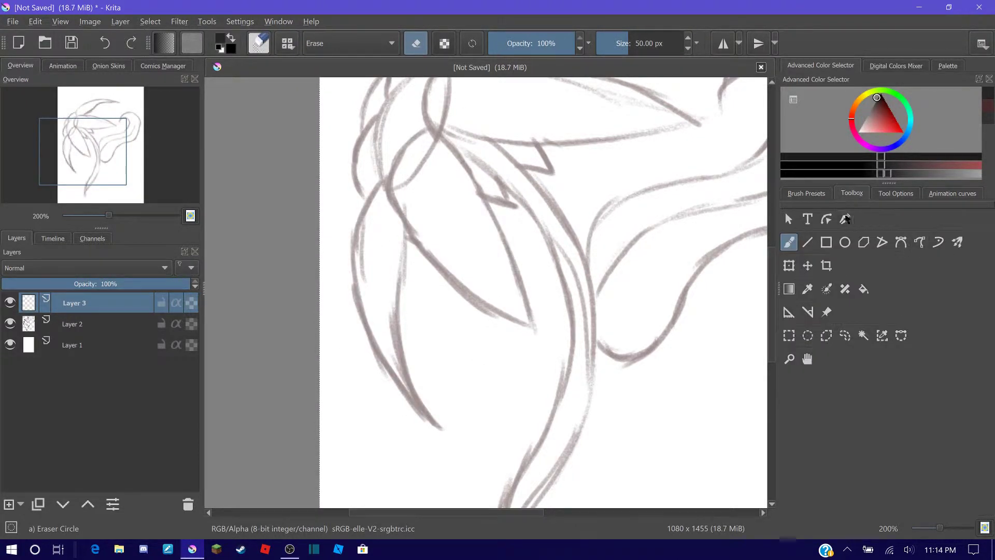
{"action": "left_click", "coordinate": [845, 218]}
{"action": "left_click_drag", "start_coordinate": [404, 306], "coordinate": [413, 218]}
{"action": "key", "text": "ctrl+z"}
{"action": "left_click", "coordinate": [919, 242]}
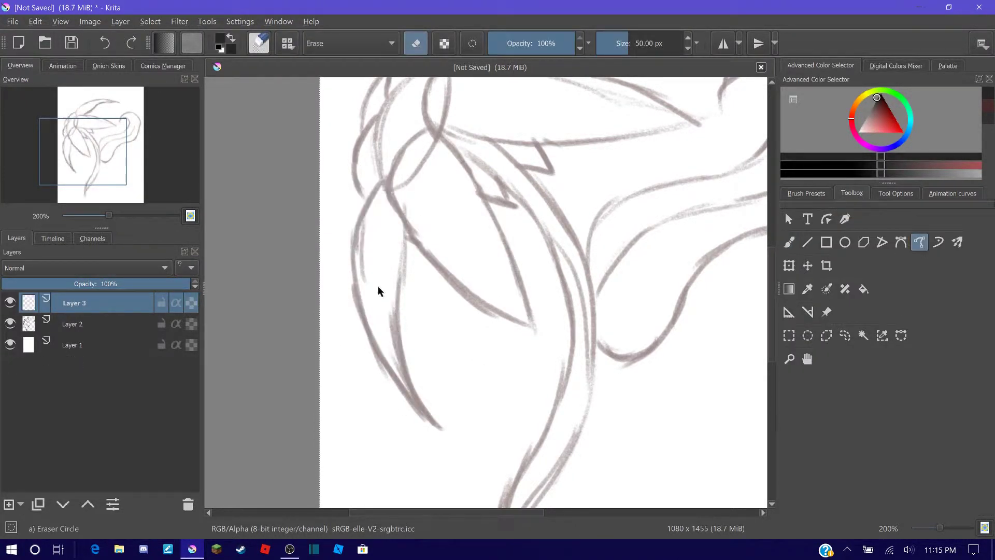
{"action": "key", "text": "shift+b"}
Pick a fine 3 px ink brush and trace a freehand path along the left petal.
{"action": "left_click", "coordinate": [806, 193]}
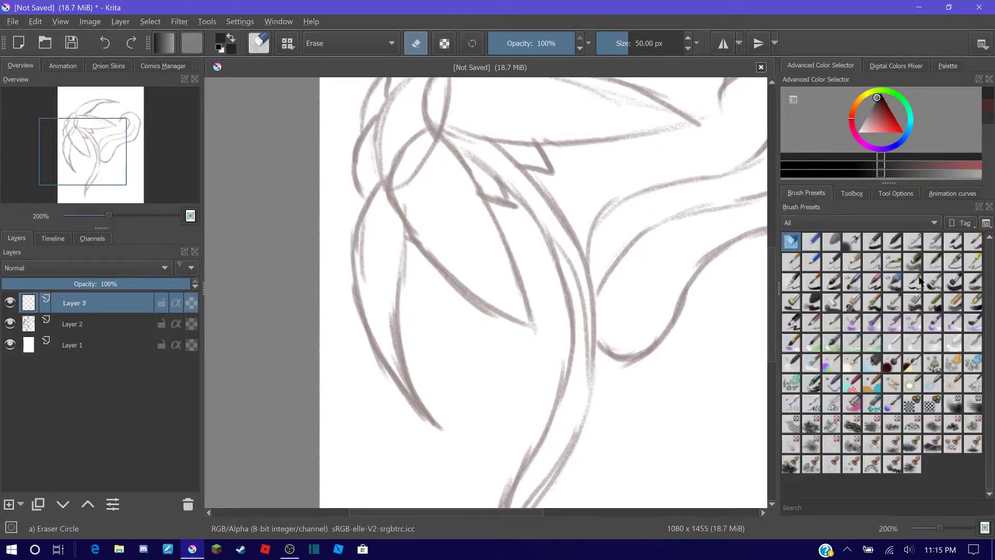
{"action": "left_click", "coordinate": [851, 193]}
{"action": "left_click", "coordinate": [919, 242]}
{"action": "left_click_drag", "start_coordinate": [386, 177], "coordinate": [361, 287]}
Draw a test Bezier curve following the left petal's outline.
{"action": "key", "text": "shift+b"}
{"action": "left_click", "coordinate": [370, 194]}
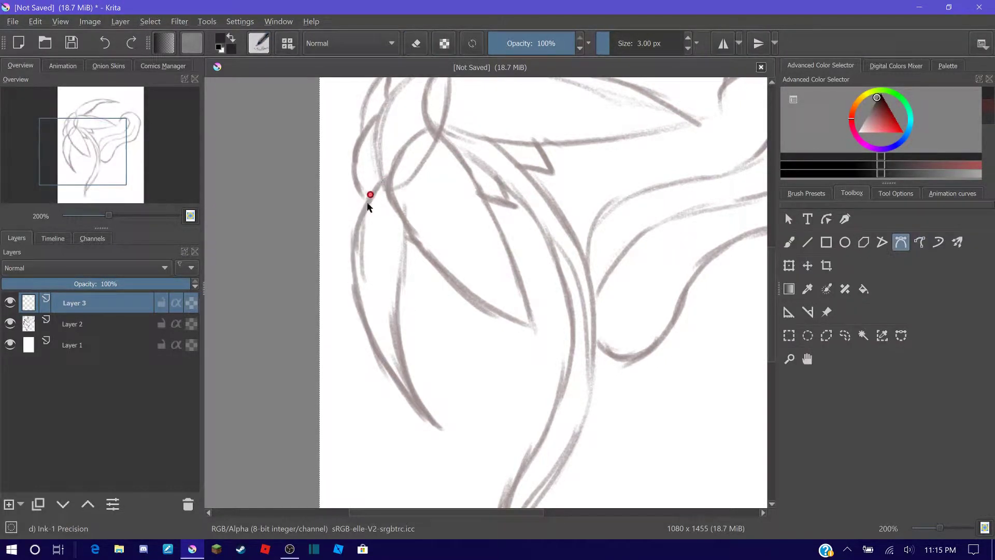
{"action": "left_click", "coordinate": [423, 411]}
{"action": "left_click", "coordinate": [384, 178]}
{"action": "left_click_drag", "start_coordinate": [371, 205], "coordinate": [384, 108]}
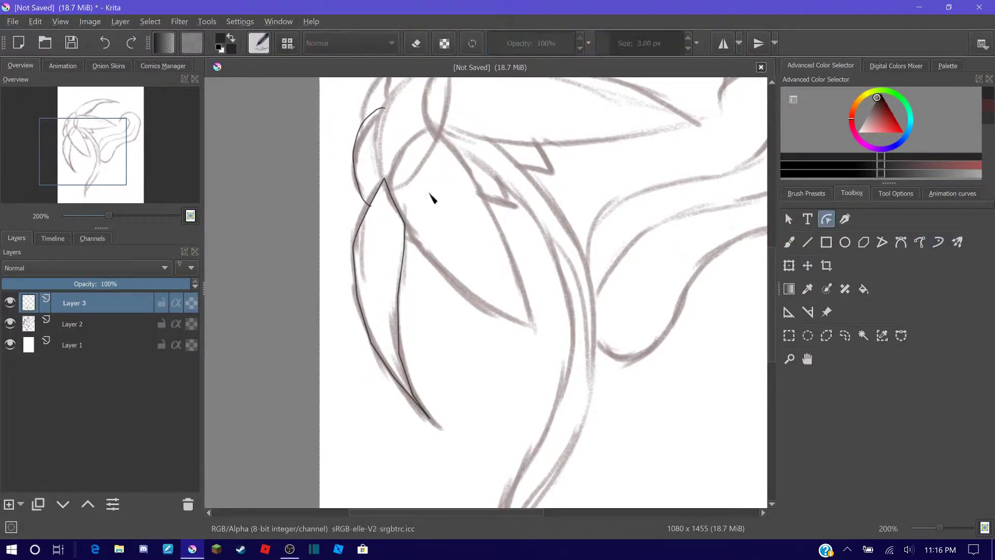
{"action": "left_click", "coordinate": [362, 224]}
{"action": "left_click", "coordinate": [882, 242]}
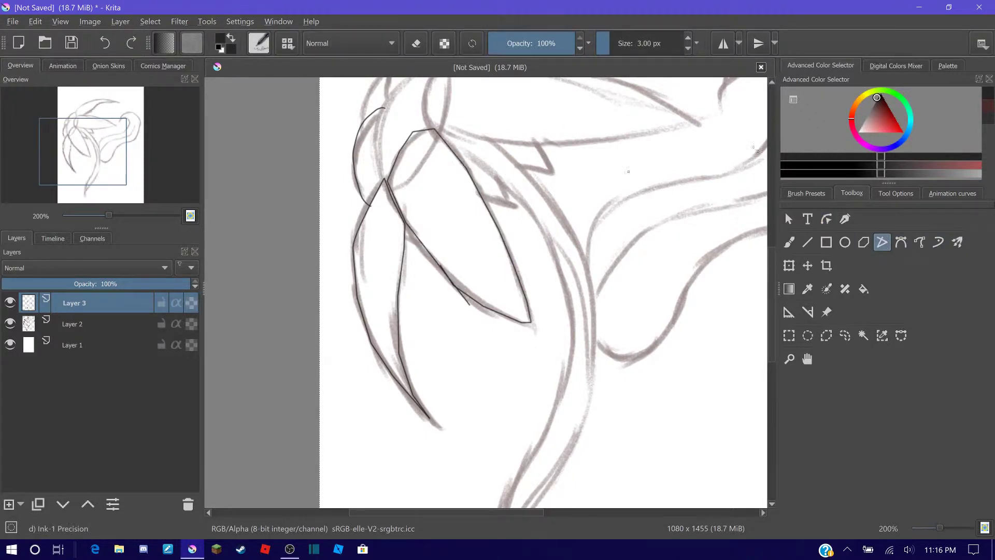
Delete the test ink lines and choose the Ink-1 Precision brush, checking its settings.
{"action": "left_click", "coordinate": [806, 193]}
{"action": "left_click", "coordinate": [791, 241]}
{"action": "key", "text": "Delete"}
{"action": "left_click", "coordinate": [932, 262]}
{"action": "left_click", "coordinate": [258, 43]}
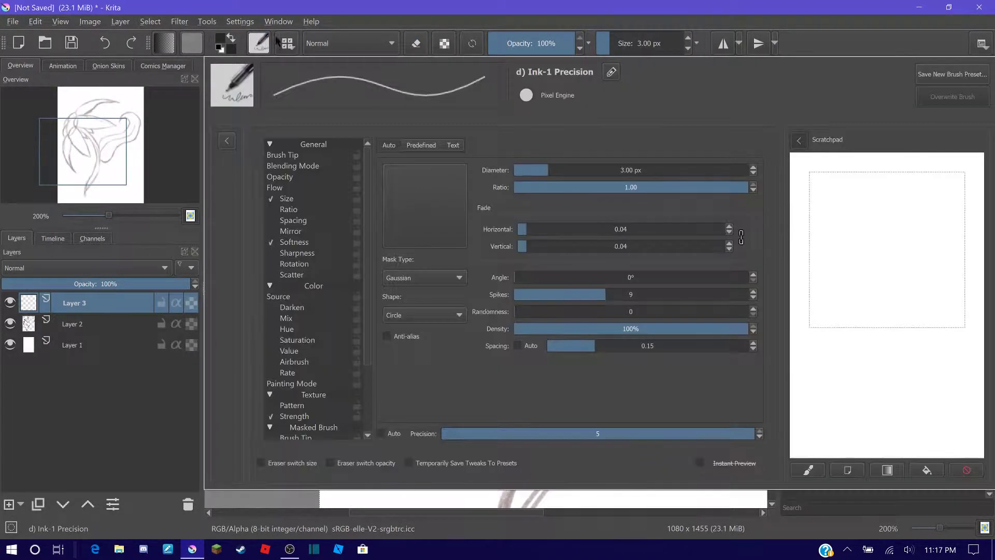
{"action": "left_click", "coordinate": [240, 22]}
Set Brush Smoothing to Stabilizer, turning off sensor stabilization and scalable distance.
{"action": "key", "text": "Escape"}
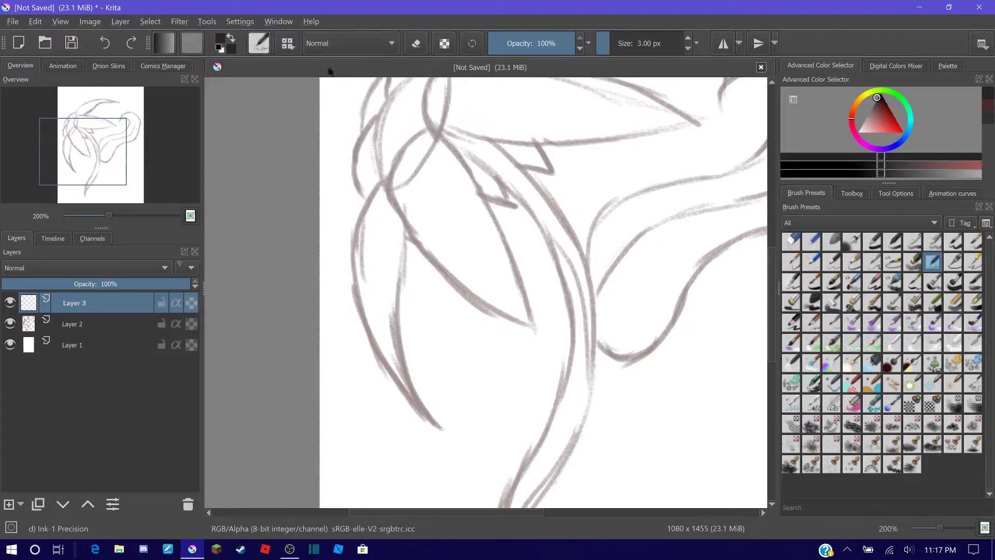
{"action": "left_click", "coordinate": [895, 193]}
{"action": "left_click", "coordinate": [920, 228]}
{"action": "left_click", "coordinate": [879, 269]}
{"action": "left_click_drag", "start_coordinate": [443, 264], "coordinate": [482, 332]}
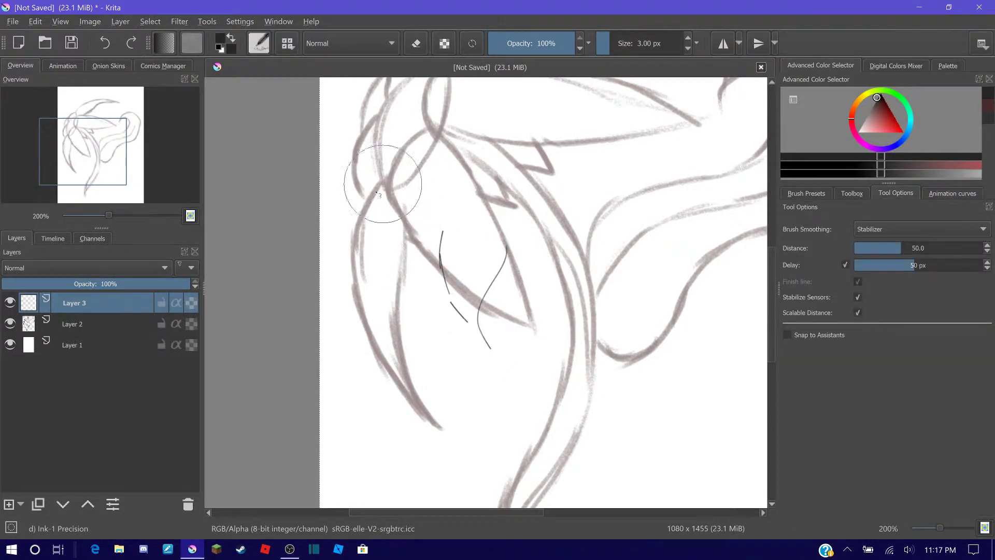
{"action": "key", "text": "ctrl+z"}
{"action": "left_click", "coordinate": [858, 312]}
{"action": "left_click", "coordinate": [857, 297]}
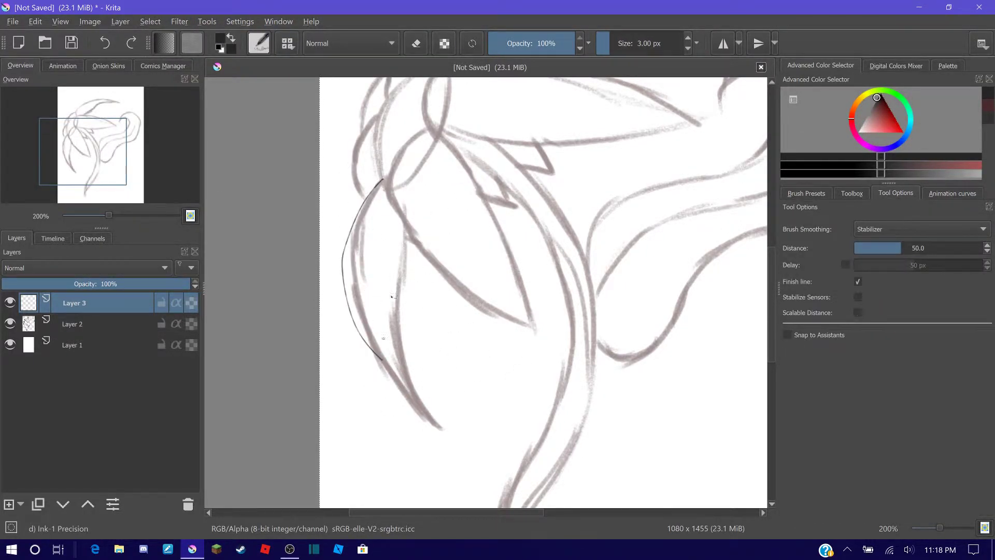
Pick the Ink-2 Fineliner brush, undoing the test strokes along the left petal.
{"action": "left_click", "coordinate": [807, 193]}
{"action": "left_click_drag", "start_coordinate": [552, 215], "coordinate": [491, 410]}
{"action": "key", "text": "ctrl+z"}
{"action": "left_click", "coordinate": [953, 262]}
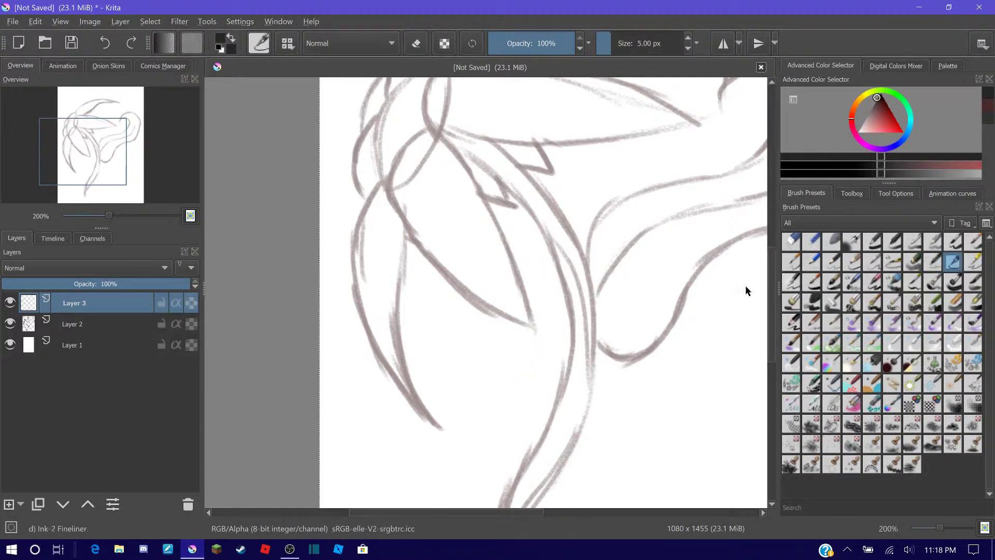
{"action": "left_click_drag", "start_coordinate": [463, 280], "coordinate": [479, 383]}
{"action": "key", "text": "ctrl+z"}
{"action": "left_click", "coordinate": [896, 192]}
{"action": "key", "text": "ctrl+z"}
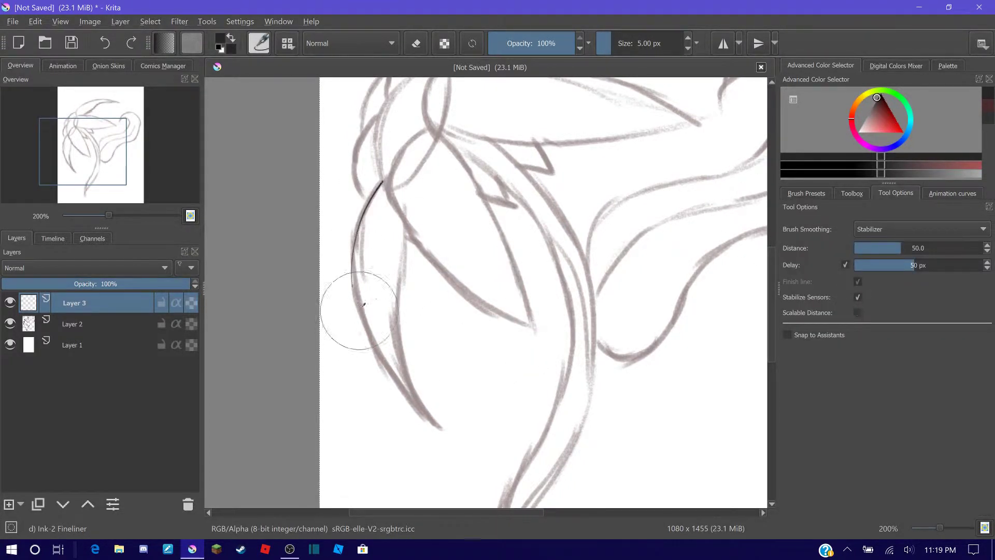
Raise the stabilizer delay on the fineliner and test it with ink loops.
{"action": "left_click", "coordinate": [806, 193]}
{"action": "left_click", "coordinate": [792, 241]}
{"action": "left_click", "coordinate": [953, 262]}
{"action": "left_click", "coordinate": [895, 193]}
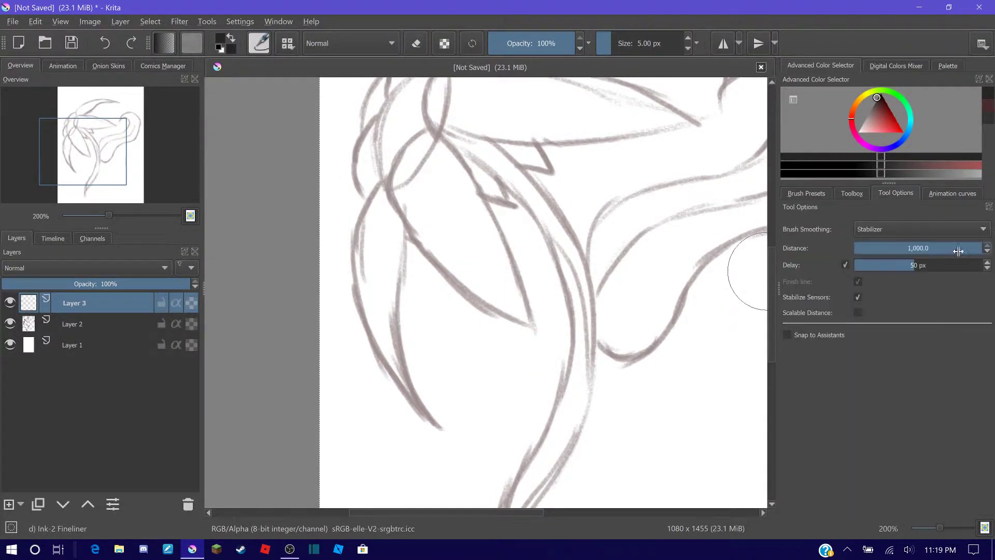
{"action": "mouse_move", "coordinate": [500, 252]}
{"action": "left_mouse_down"}
{"action": "mouse_move", "coordinate": [525, 279]}
{"action": "mouse_move", "coordinate": [600, 310]}
{"action": "left_mouse_up"}
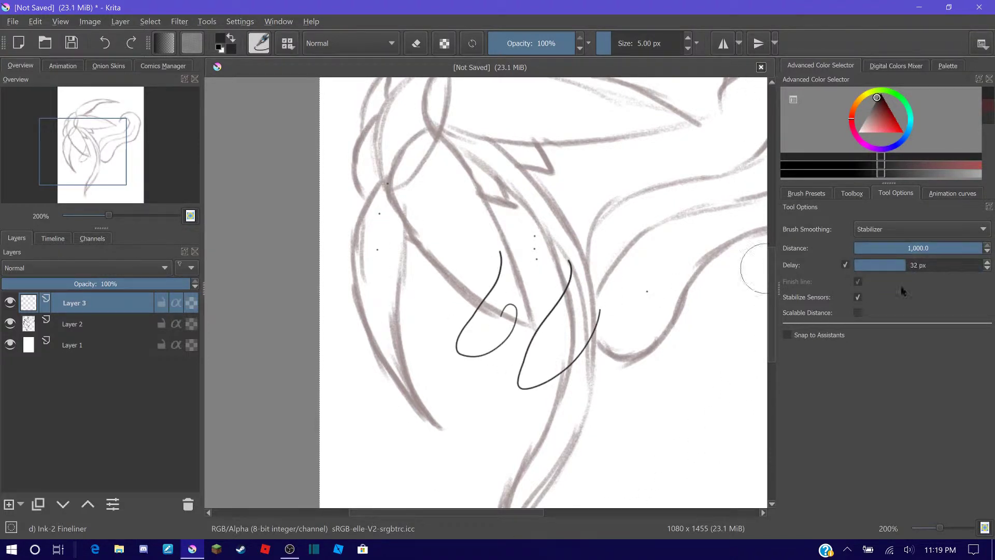
{"action": "left_click_drag", "start_coordinate": [453, 189], "coordinate": [434, 305]}
{"action": "left_click_drag", "start_coordinate": [490, 177], "coordinate": [466, 275]}
{"action": "left_click_drag", "start_coordinate": [539, 208], "coordinate": [456, 352]}
{"action": "left_click_drag", "start_coordinate": [898, 265], "coordinate": [916, 266]}
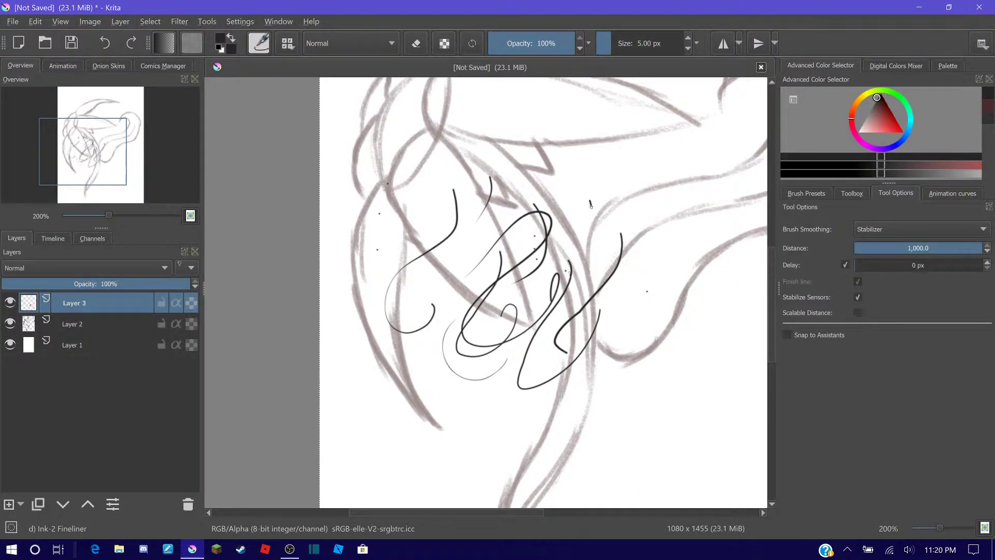
Wipe the test strokes with the Eraser Circle and return to the fineliner.
{"action": "left_click", "coordinate": [806, 193]}
{"action": "left_click", "coordinate": [791, 240]}
{"action": "left_click_drag", "start_coordinate": [622, 43], "coordinate": [684, 43]}
{"action": "left_click", "coordinate": [502, 259]}
{"action": "left_click", "coordinate": [895, 193]}
{"action": "left_click", "coordinate": [806, 192]}
{"action": "left_click", "coordinate": [952, 261]}
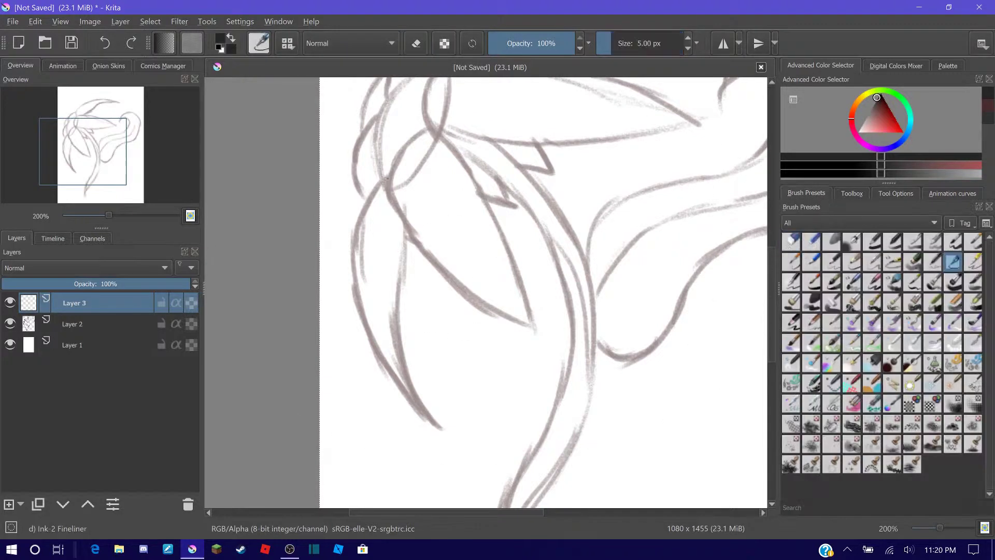
Draw more test strokes, then set the smoothing mode back to Stabilizer.
{"action": "left_click_drag", "start_coordinate": [388, 176], "coordinate": [412, 380]}
{"action": "left_click_drag", "start_coordinate": [442, 226], "coordinate": [404, 373]}
{"action": "left_click", "coordinate": [895, 193]}
{"action": "left_click", "coordinate": [859, 245]}
{"action": "key", "text": "Delete"}
{"action": "left_click", "coordinate": [922, 243]}
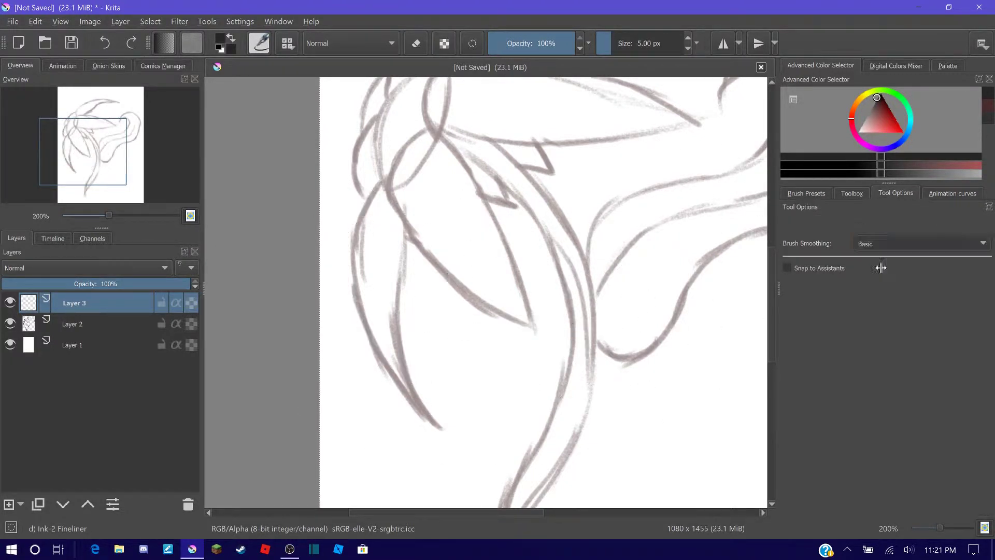
{"action": "left_click", "coordinate": [921, 269]}
Enable the stabilizer delay and lower its distance, testing strokes along the left petal.
{"action": "left_click_drag", "start_coordinate": [362, 197], "coordinate": [422, 422]}
{"action": "key", "text": "Delete"}
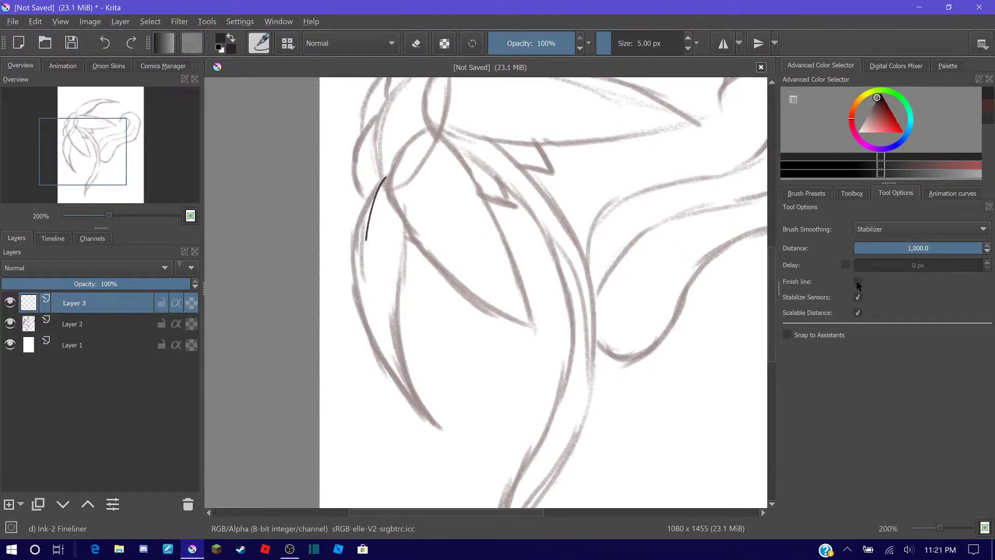
{"action": "key", "text": "Delete"}
{"action": "left_click", "coordinate": [846, 265]}
{"action": "left_click", "coordinate": [922, 248]}
{"action": "left_click_drag", "start_coordinate": [386, 178], "coordinate": [378, 344]}
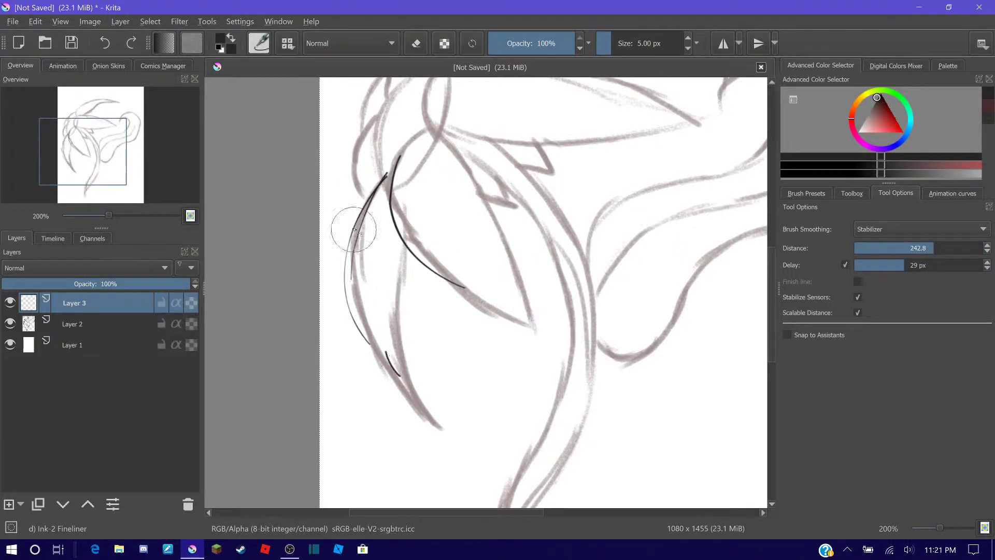
{"action": "key", "text": "Delete"}
{"action": "mouse_move", "coordinate": [386, 177]}
{"action": "left_mouse_down"}
{"action": "mouse_move", "coordinate": [370, 237]}
{"action": "mouse_move", "coordinate": [378, 372]}
{"action": "left_mouse_up"}
{"action": "left_click_drag", "start_coordinate": [365, 343], "coordinate": [426, 410]}
{"action": "left_click_drag", "start_coordinate": [423, 206], "coordinate": [469, 246]}
Enable snapping to assistants and draw test curves over the petals.
{"action": "left_click", "coordinate": [787, 335]}
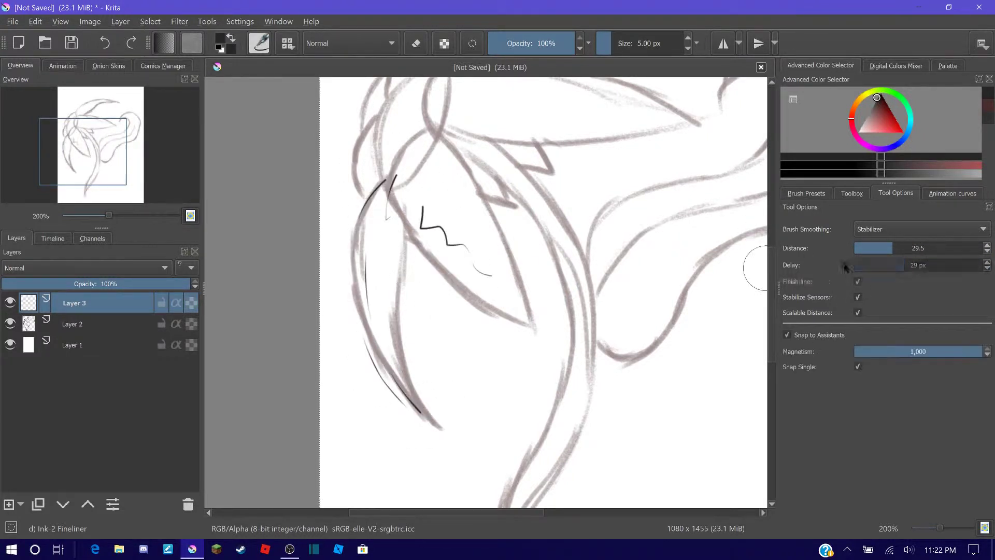
{"action": "left_click", "coordinate": [934, 265]}
{"action": "left_click_drag", "start_coordinate": [548, 164], "coordinate": [506, 359]}
{"action": "left_click_drag", "start_coordinate": [602, 180], "coordinate": [554, 331]}
{"action": "left_click_drag", "start_coordinate": [650, 168], "coordinate": [603, 334]}
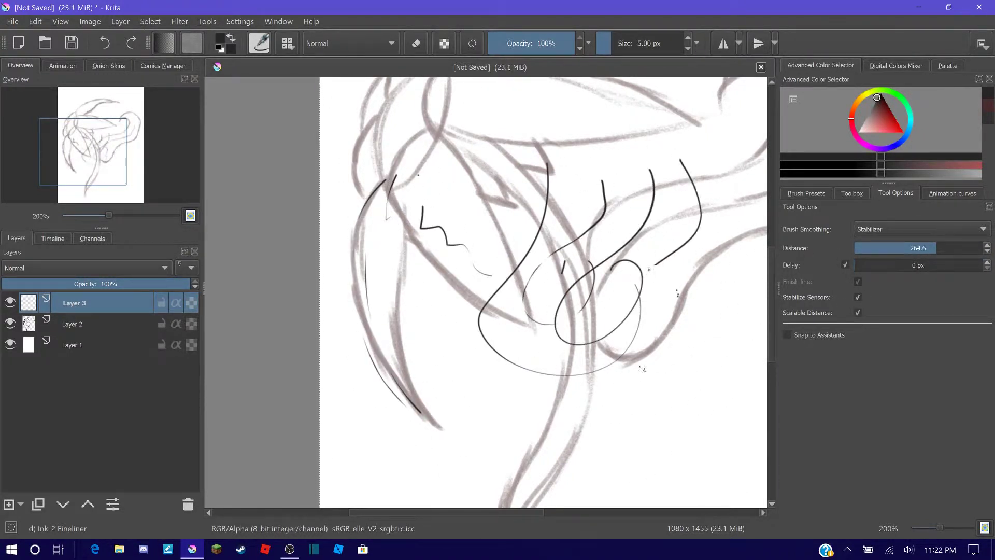
{"action": "left_click_drag", "start_coordinate": [612, 270], "coordinate": [684, 306]}
Erase all test strokes, then ink the left petal's outer edge with the fineliner.
{"action": "left_click", "coordinate": [806, 193]}
{"action": "left_click", "coordinate": [791, 241]}
{"action": "left_click", "coordinate": [667, 130]}
{"action": "left_click", "coordinate": [952, 261]}
{"action": "left_click_drag", "start_coordinate": [386, 176], "coordinate": [383, 366]}
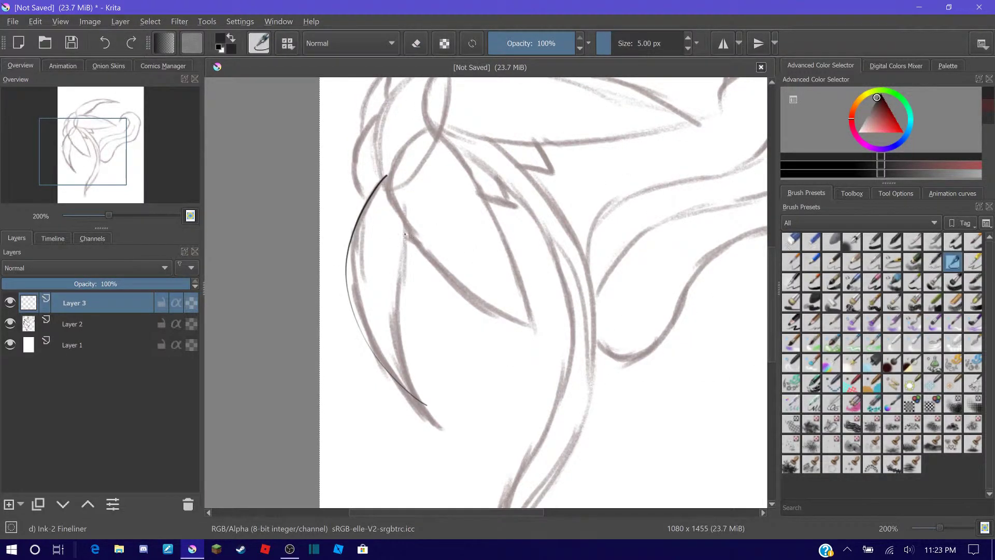
Ink the petal outlines on Layer 3 with the Ink-2 Fineliner, following the sketch.
{"action": "left_click_drag", "start_coordinate": [404, 219], "coordinate": [425, 403]}
{"action": "left_click_drag", "start_coordinate": [434, 125], "coordinate": [562, 324]}
{"action": "scroll", "coordinate": [377, 112], "scroll_direction": "up", "scroll_amount": 3}
{"action": "left_click_drag", "start_coordinate": [440, 206], "coordinate": [690, 272]}
{"action": "left_click_drag", "start_coordinate": [430, 275], "coordinate": [735, 261]}
{"action": "left_click_drag", "start_coordinate": [439, 210], "coordinate": [549, 110]}
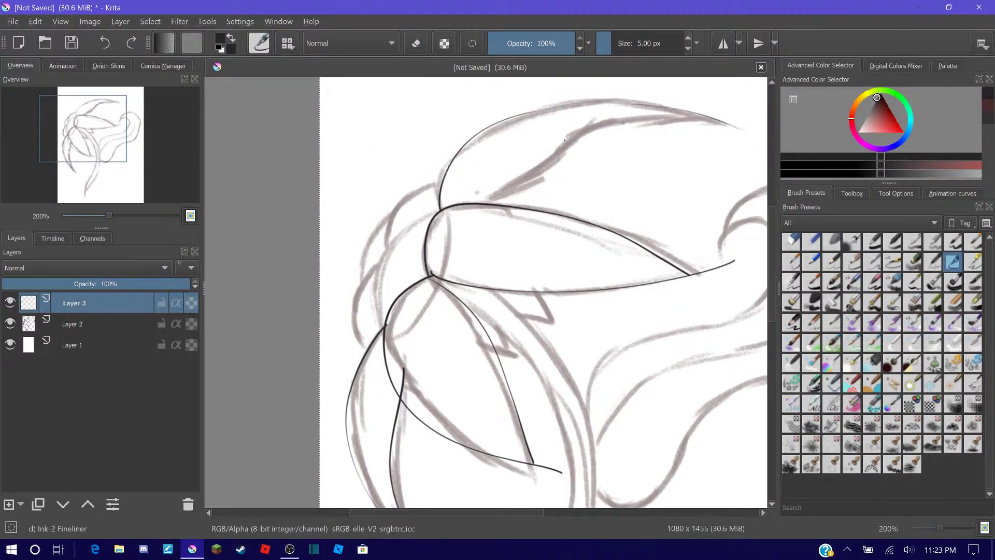
{"action": "left_click_drag", "start_coordinate": [477, 202], "coordinate": [766, 138]}
{"action": "left_click_drag", "start_coordinate": [440, 210], "coordinate": [377, 307]}
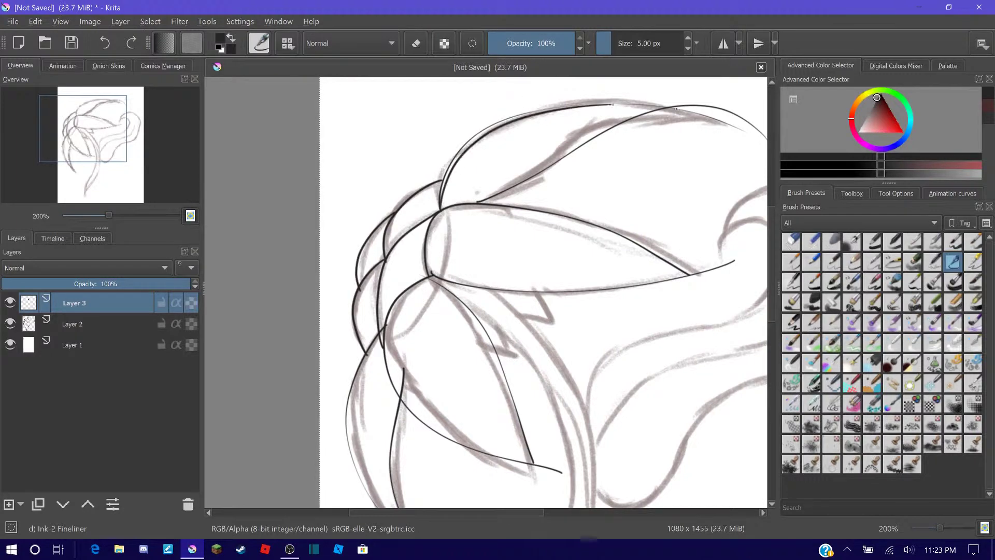
Ink the long stem curve and its parallel second edge.
{"action": "left_click_drag", "start_coordinate": [467, 306], "coordinate": [379, 220]}
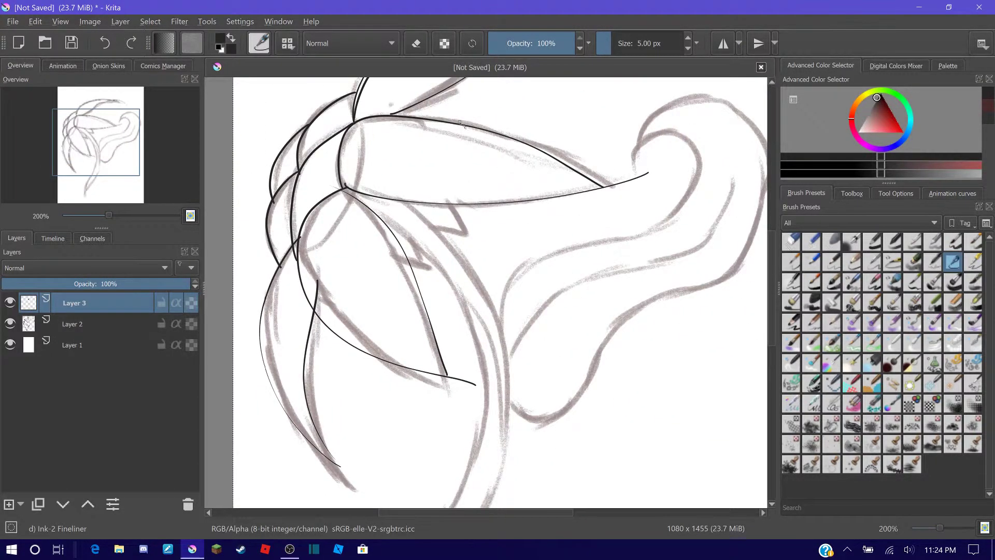
{"action": "scroll", "coordinate": [460, 123], "scroll_direction": "down", "scroll_amount": 4}
{"action": "left_click_drag", "start_coordinate": [493, 80], "coordinate": [463, 385]}
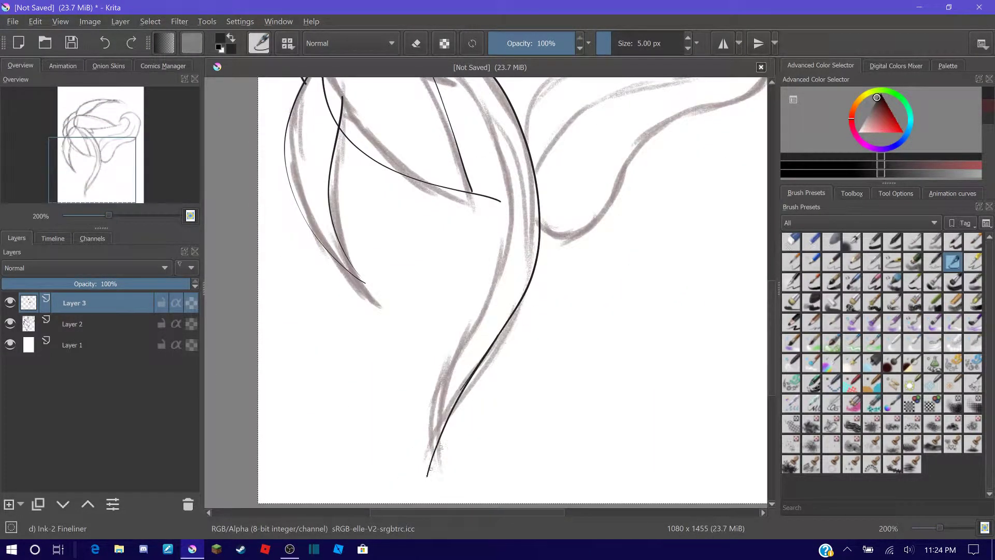
{"action": "scroll", "coordinate": [441, 445], "scroll_direction": "down", "scroll_amount": 1}
{"action": "left_click_drag", "start_coordinate": [431, 139], "coordinate": [448, 469]}
{"action": "left_click_drag", "start_coordinate": [459, 179], "coordinate": [415, 261]}
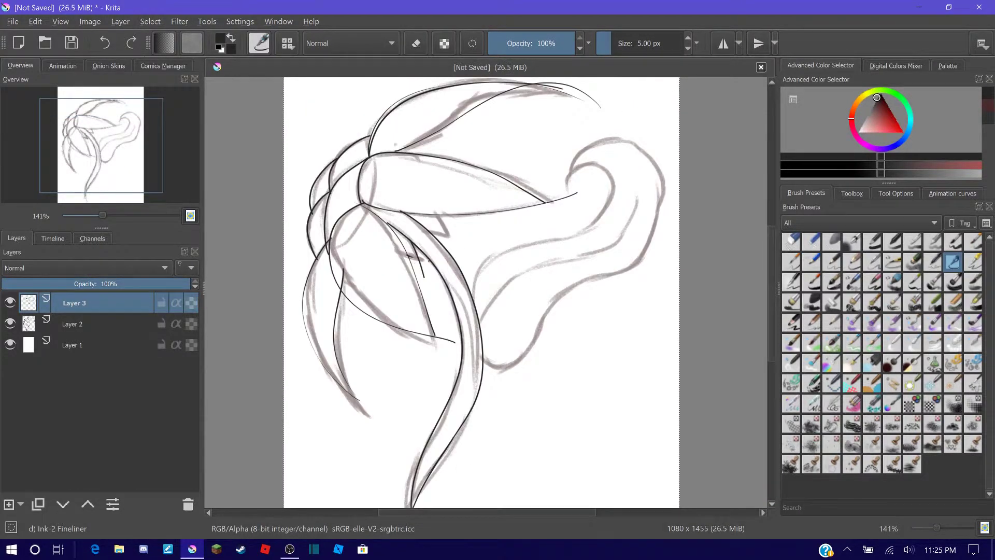
Erase the overshooting ink line ends where the strokes cross in the middle.
{"action": "key", "text": "e"}
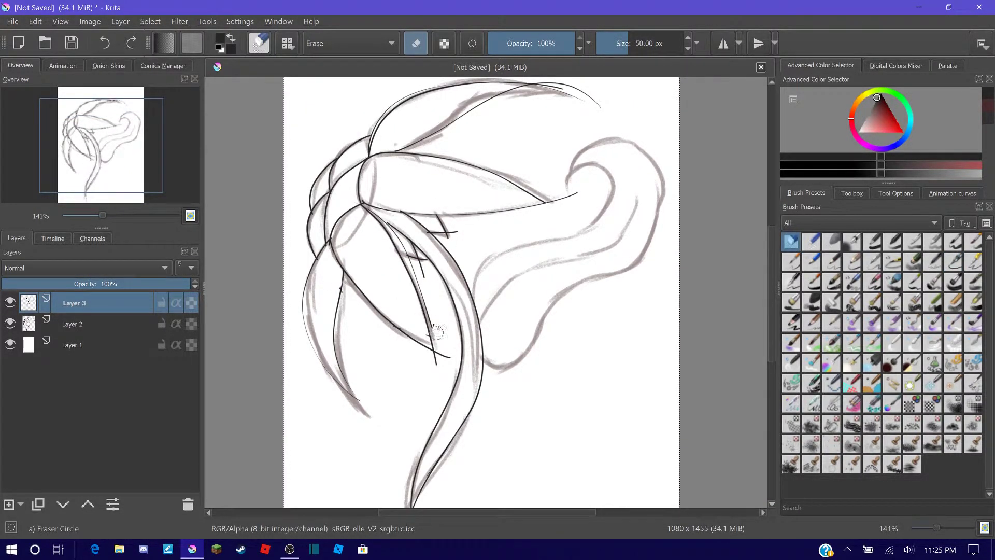
{"action": "left_click_drag", "start_coordinate": [398, 239], "coordinate": [368, 210]}
{"action": "key", "text": "e"}
{"action": "left_click_drag", "start_coordinate": [586, 285], "coordinate": [558, 281]}
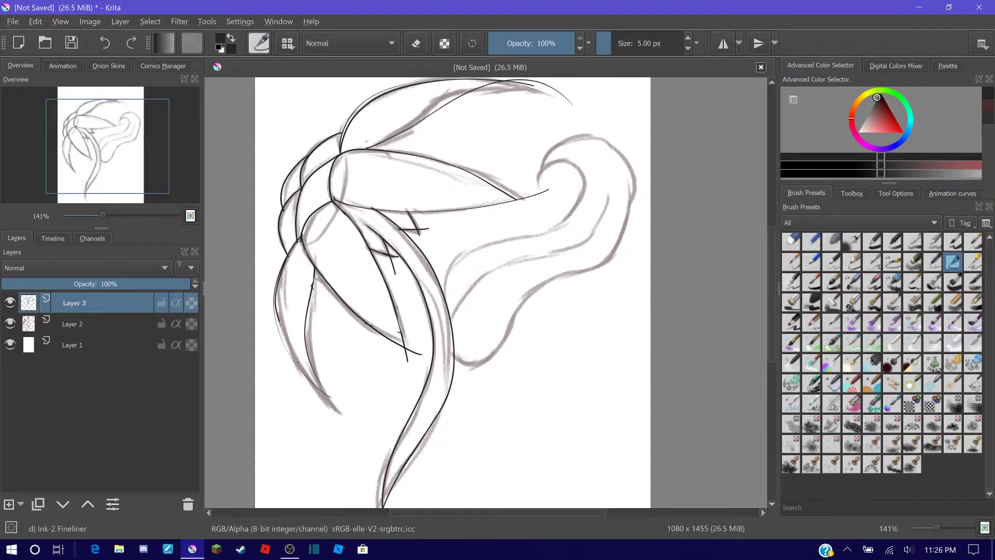
{"action": "key", "text": "e"}
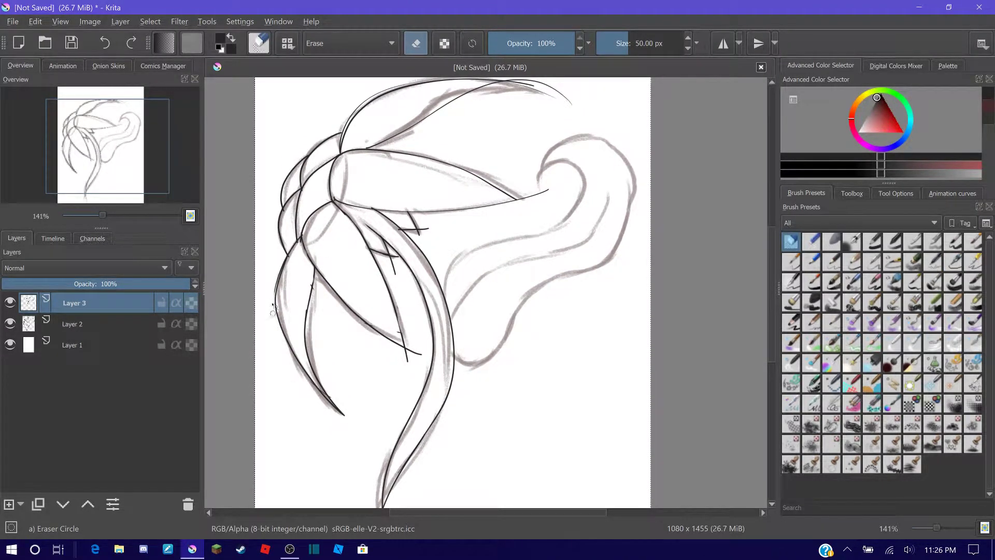
{"action": "left_click_drag", "start_coordinate": [273, 308], "coordinate": [305, 419]}
{"action": "scroll", "coordinate": [621, 322], "scroll_direction": "up", "scroll_amount": 1}
{"action": "scroll", "coordinate": [544, 241], "scroll_direction": "up", "scroll_amount": 1}
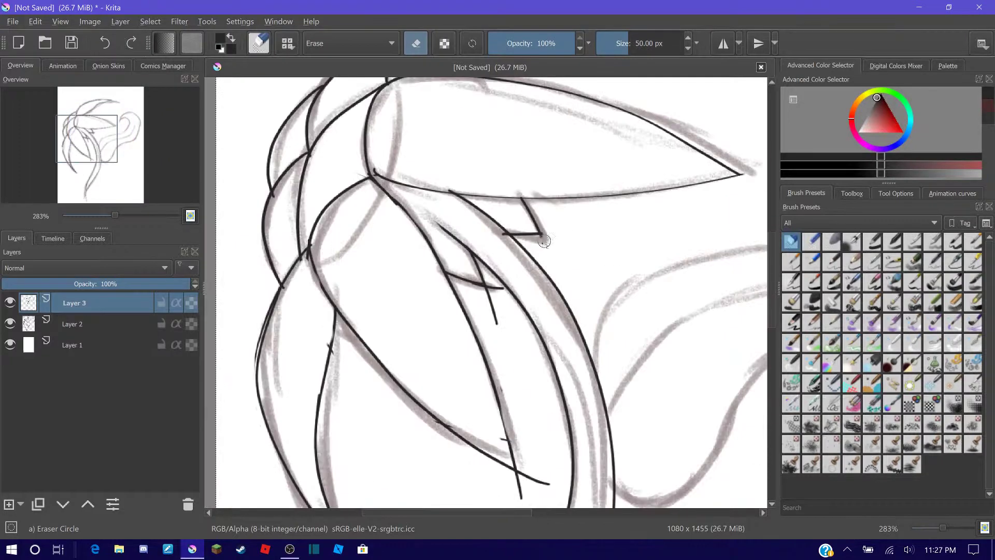
{"action": "scroll", "coordinate": [494, 319], "scroll_direction": "down", "scroll_amount": 2}
{"action": "left_click_drag", "start_coordinate": [518, 391], "coordinate": [523, 415]}
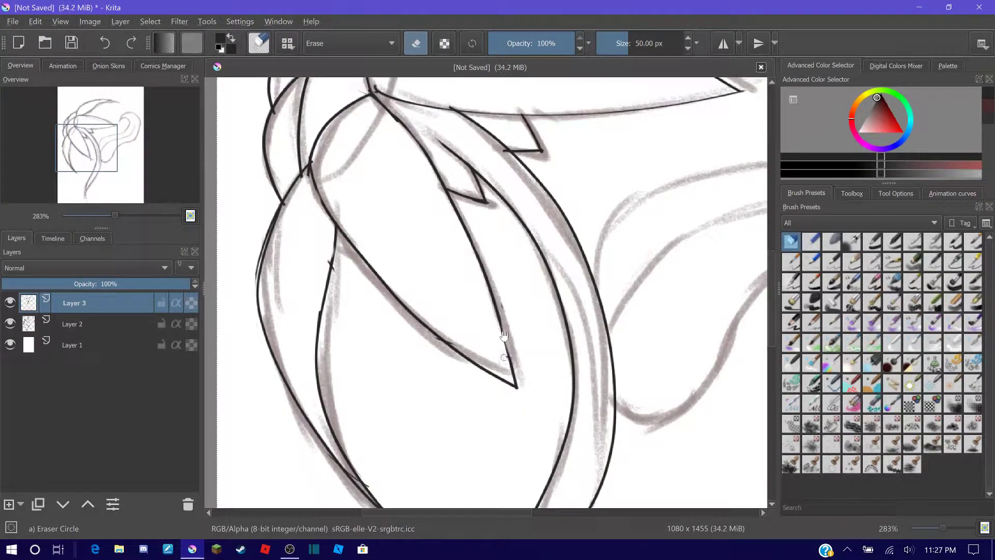
{"action": "left_click_drag", "start_coordinate": [504, 335], "coordinate": [582, 497]}
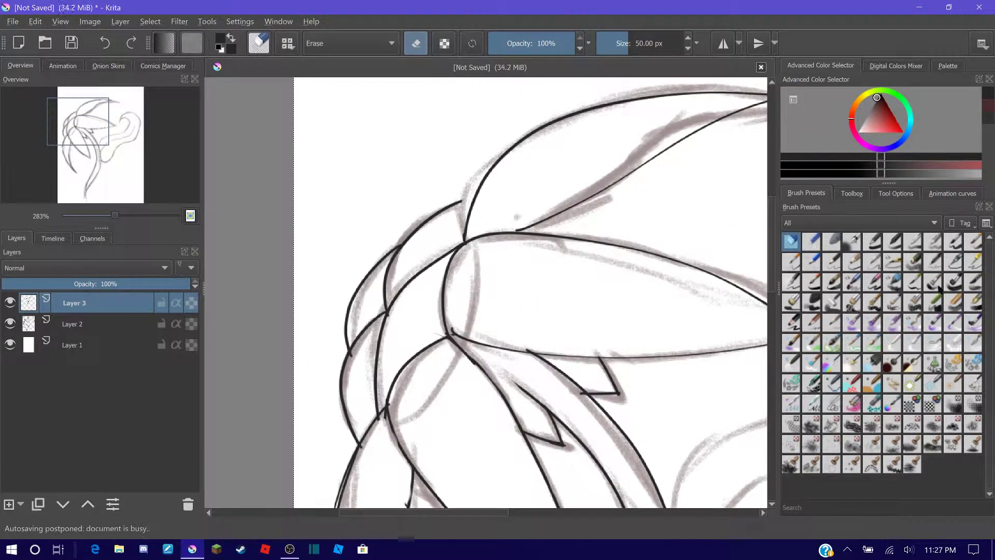
Try inking the leaf's inner edge with the fineliner, undoing each attempt.
{"action": "left_click", "coordinate": [953, 262]}
{"action": "scroll", "coordinate": [391, 156], "scroll_direction": "down", "scroll_amount": 10}
{"action": "scroll", "coordinate": [541, 282], "scroll_direction": "right", "scroll_amount": 10}
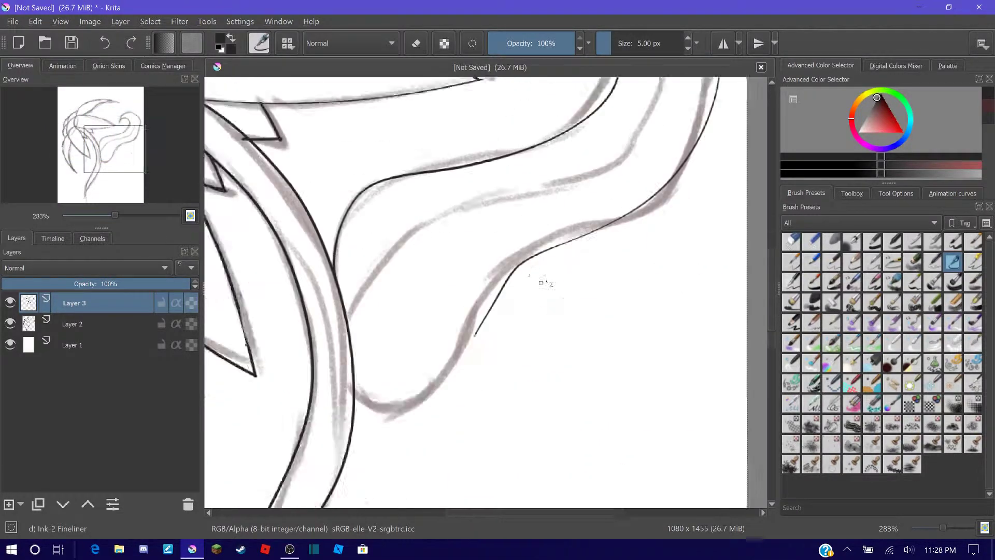
{"action": "scroll", "coordinate": [541, 283], "scroll_direction": "down", "scroll_amount": 1}
{"action": "key", "text": "ctrl+z"}
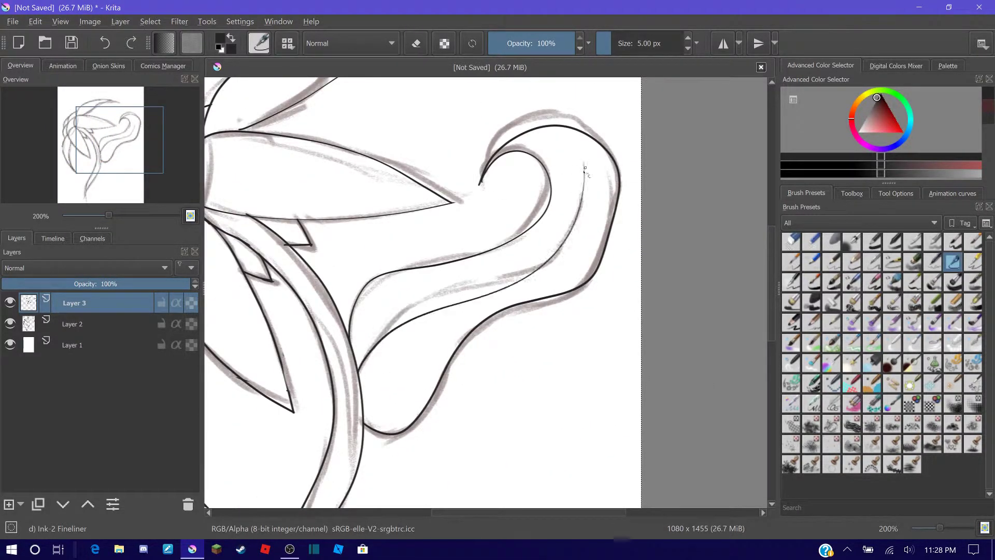
{"action": "left_click_drag", "start_coordinate": [567, 177], "coordinate": [358, 368]}
{"action": "key", "text": "ctrl+z"}
{"action": "left_click_drag", "start_coordinate": [575, 199], "coordinate": [357, 368]}
{"action": "key", "text": "ctrl+z"}
{"action": "key", "text": "ctrl+z"}
{"action": "scroll", "coordinate": [515, 279], "scroll_direction": "down", "scroll_amount": 5}
{"action": "scroll", "coordinate": [515, 279], "scroll_direction": "left", "scroll_amount": 5}
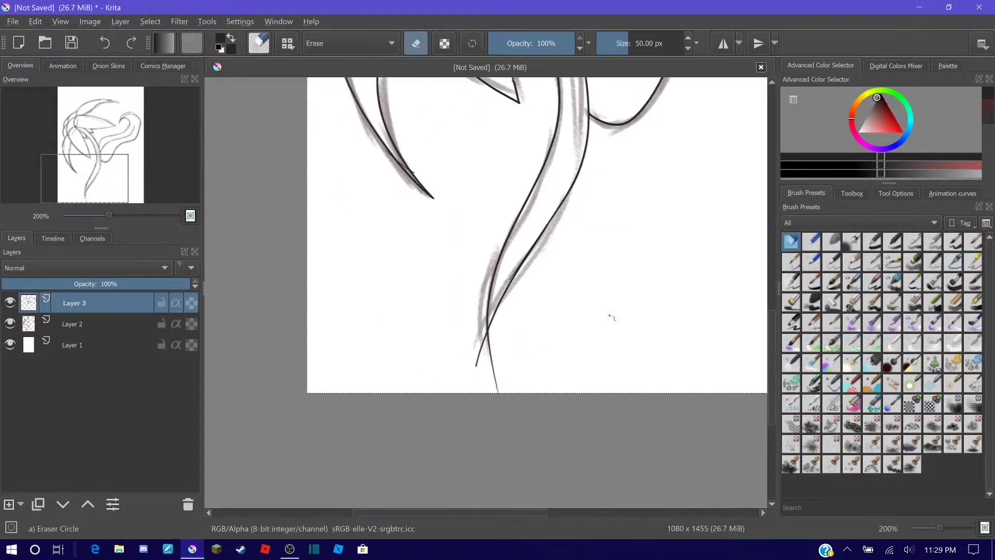
View the whole drawing and hide the pencil sketch layer, Layer 2.
{"action": "key", "text": "slash"}
{"action": "scroll", "coordinate": [533, 248], "scroll_direction": "up", "scroll_amount": 3}
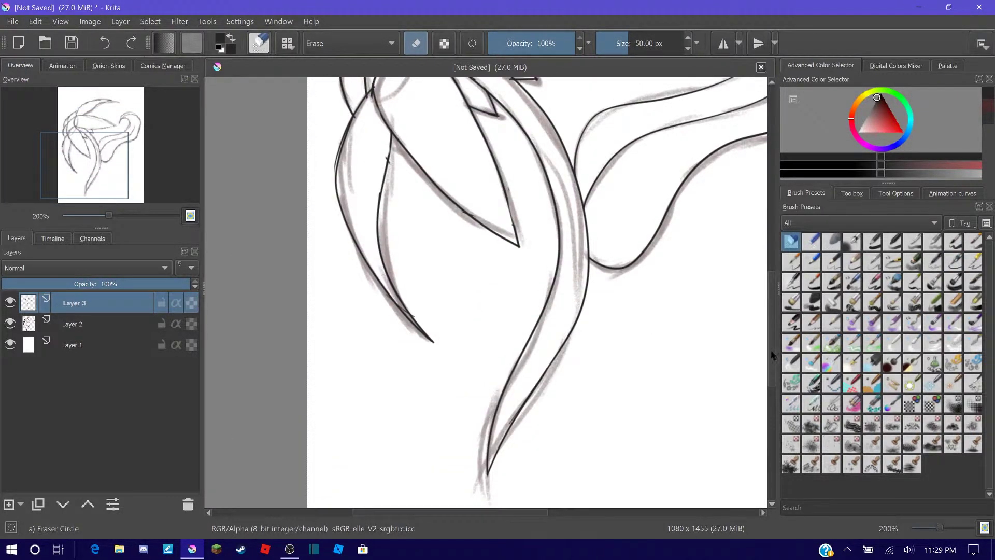
{"action": "key", "text": "1"}
{"action": "left_click", "coordinate": [10, 324]}
{"action": "left_click", "coordinate": [852, 192]}
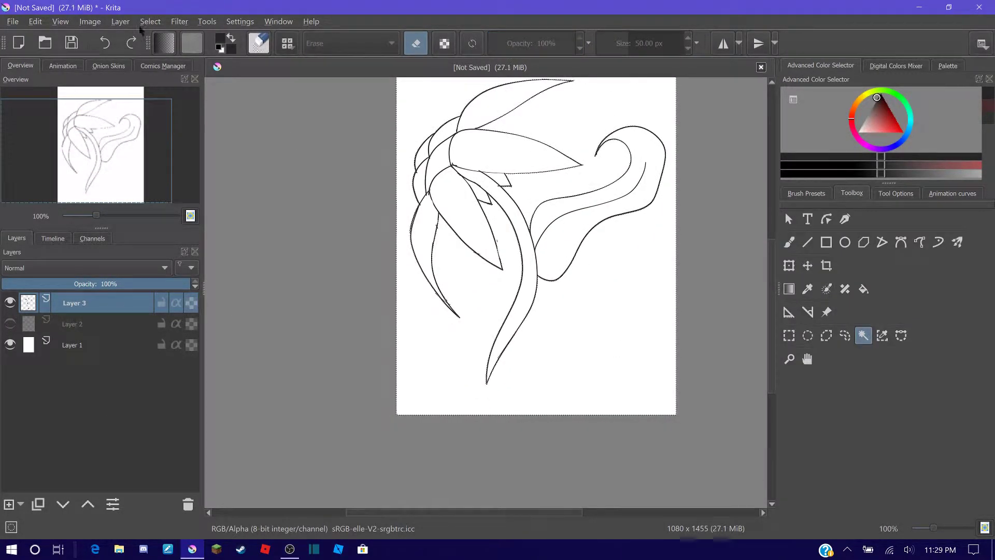
Add Layer 4 for flat colours, choose a pen brush and pick dark navy.
{"action": "key", "text": "Insert"}
{"action": "left_click", "coordinate": [806, 193]}
{"action": "left_click", "coordinate": [872, 241]}
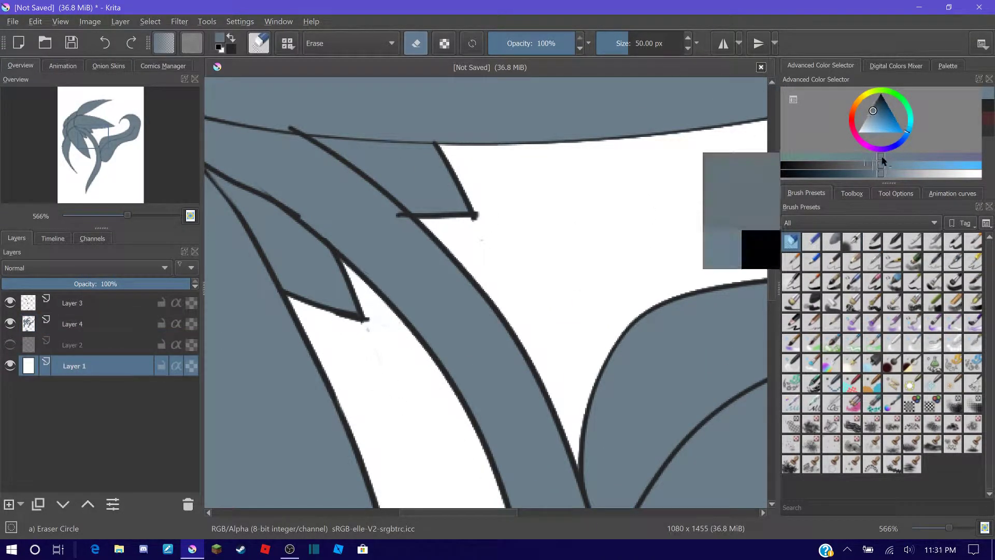
{"action": "left_click", "coordinate": [842, 120]}
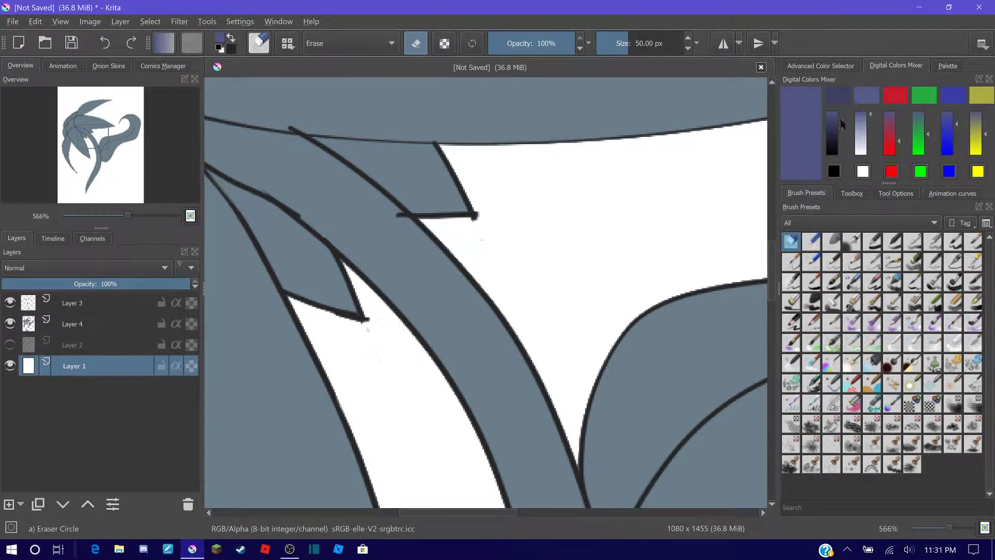
Fill the Layer 1 background with dark navy, then return to the upper layers.
{"action": "key", "text": "2"}
{"action": "key", "text": "slash"}
{"action": "key", "text": "shift+BackSpace"}
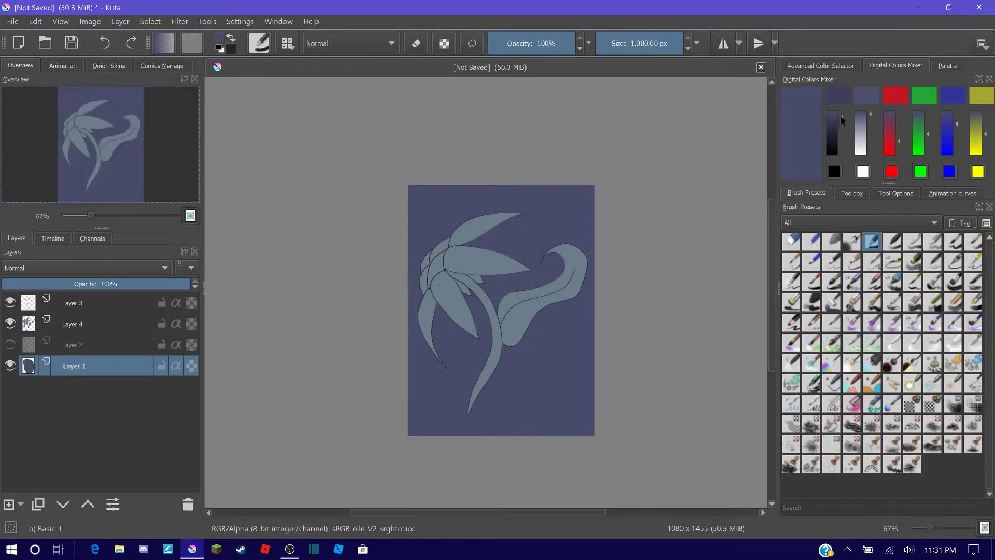
{"action": "key", "text": "Page_Up"}
{"action": "key", "text": "Page_Up"}
{"action": "key", "text": "plus"}
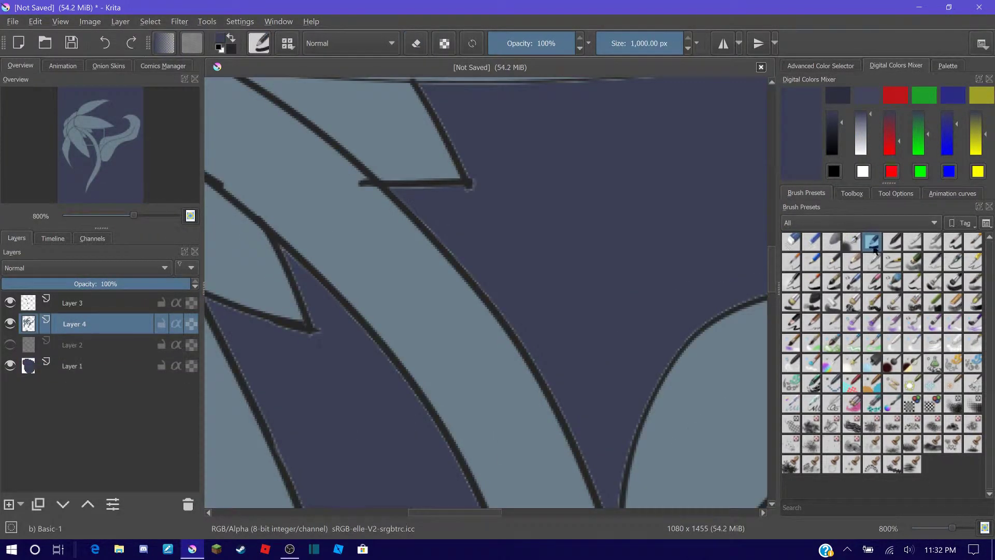
{"action": "key", "text": "minus"}
{"action": "key", "text": "minus"}
{"action": "key", "text": "minus"}
{"action": "left_click", "coordinate": [852, 193]}
{"action": "key", "text": "Page_Up"}
Toggle Layer 4 and Layer 1 visibility, then try the Select > Scale dialog and cancel.
{"action": "left_click", "coordinate": [9, 323]}
{"action": "left_click", "coordinate": [10, 366]}
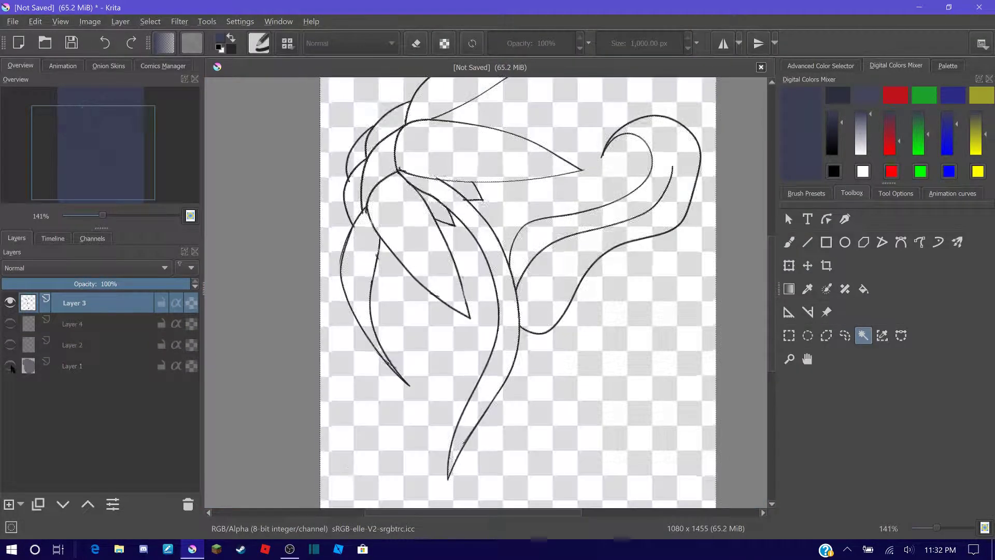
{"action": "left_click", "coordinate": [10, 366]}
{"action": "left_click", "coordinate": [9, 323]}
{"action": "left_click", "coordinate": [150, 21]}
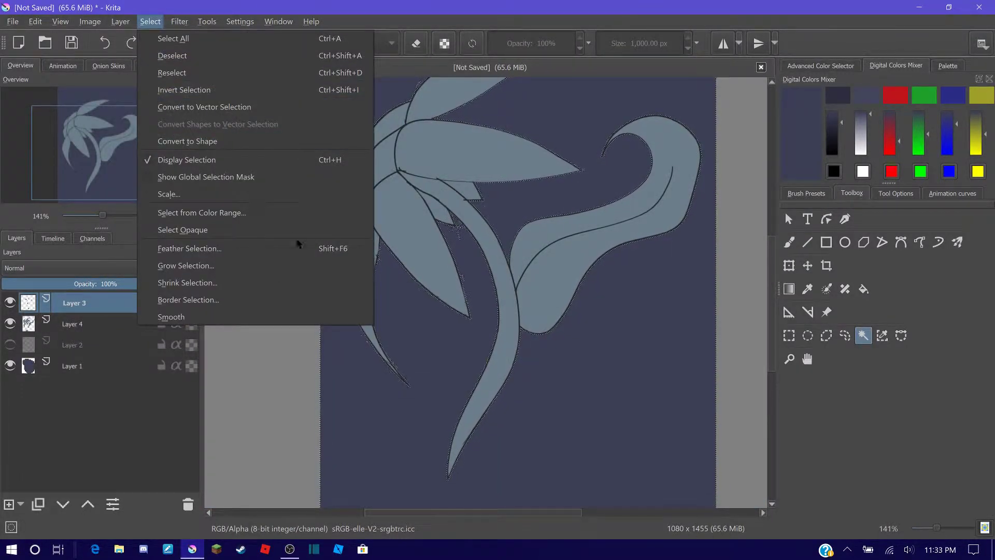
{"action": "key", "text": "Escape"}
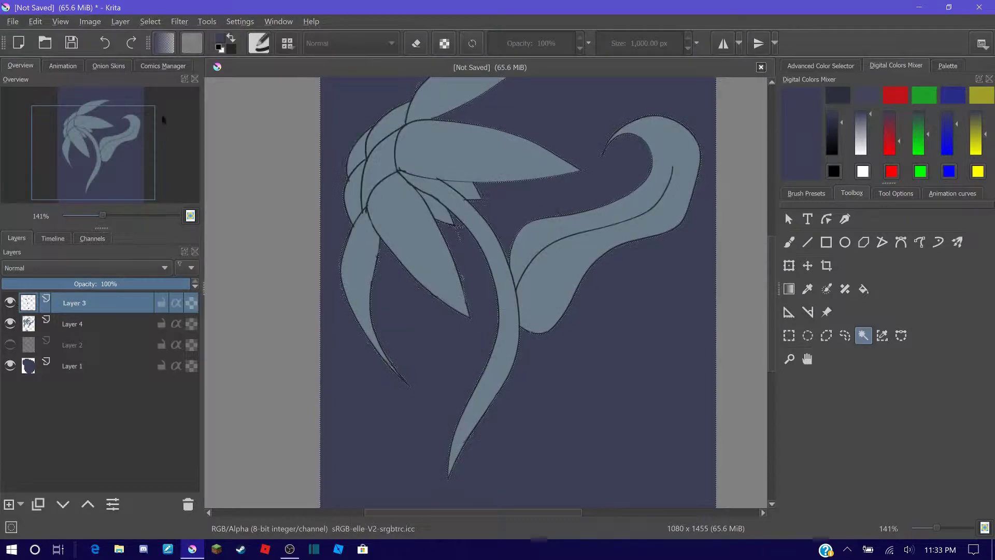
{"action": "left_click", "coordinate": [151, 21]}
{"action": "left_click", "coordinate": [167, 195]}
{"action": "key", "text": "Return"}
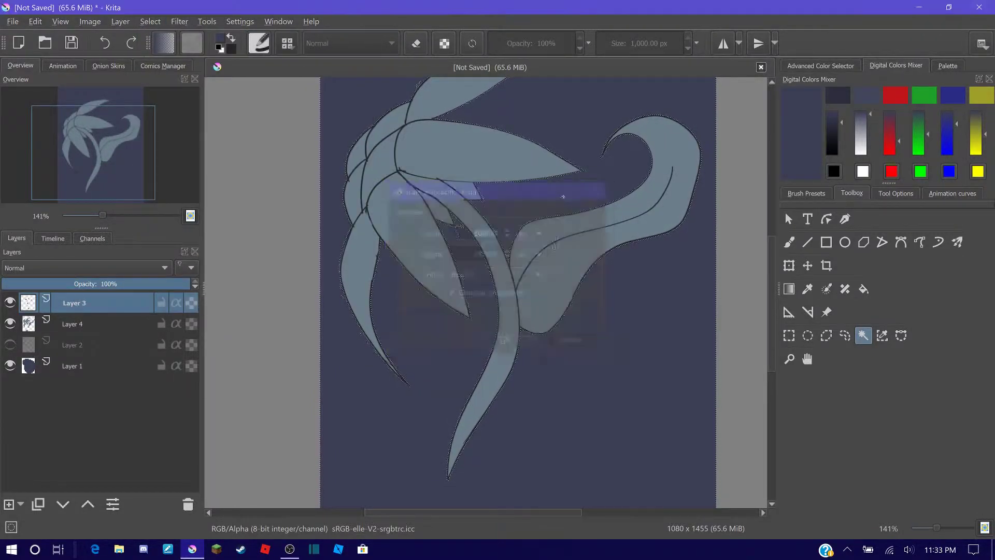
Cancel selection scaling again and use Reselect to restore the previous selection.
{"action": "left_click", "coordinate": [150, 22]}
{"action": "left_click", "coordinate": [148, 21]}
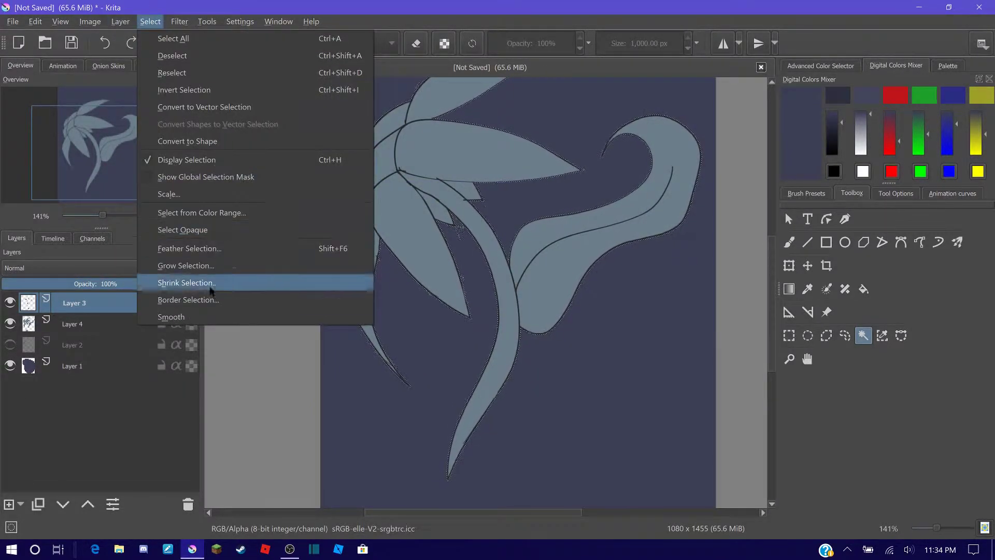
{"action": "key", "text": "Escape"}
{"action": "left_click", "coordinate": [150, 22]}
{"action": "left_click", "coordinate": [226, 194]}
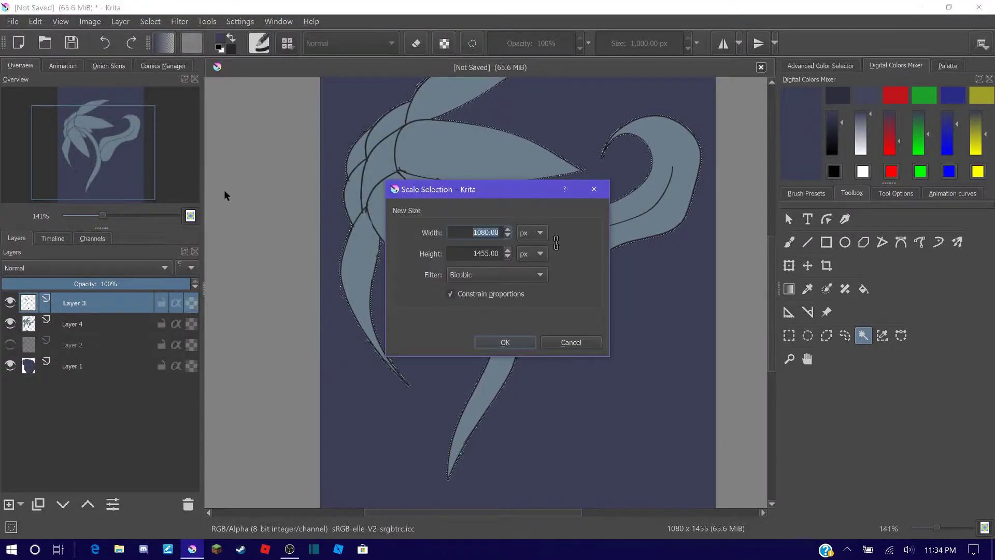
{"action": "key", "text": "Escape"}
{"action": "left_click", "coordinate": [90, 22]}
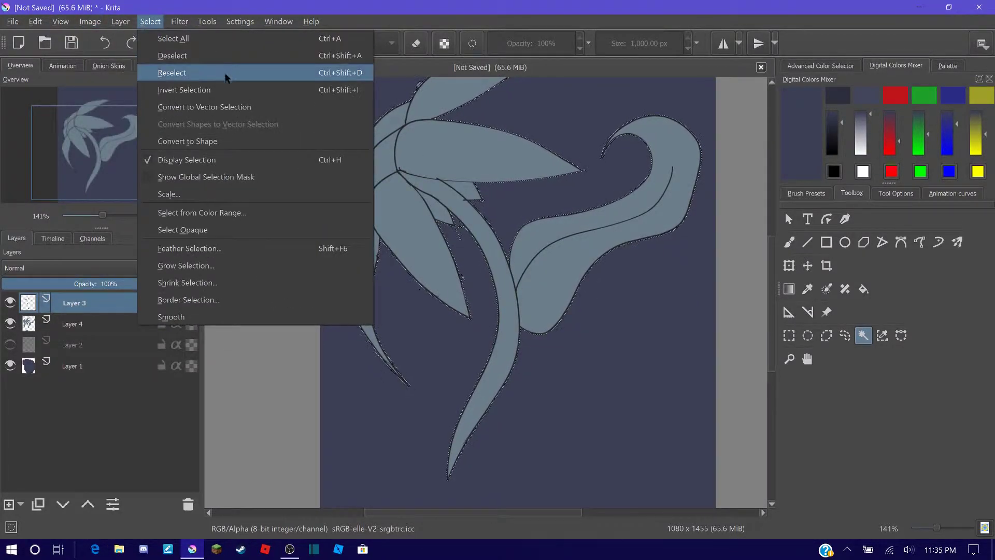
{"action": "left_click", "coordinate": [225, 78]}
{"action": "left_click", "coordinate": [895, 192]}
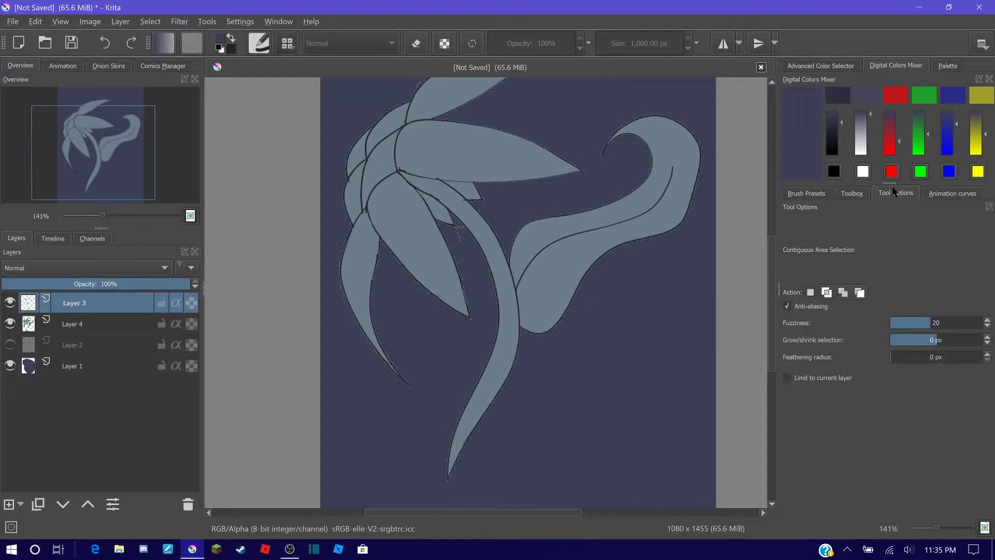
Hide the dark background Layer 1 and discard a selection-to-vector shape layer.
{"action": "left_click", "coordinate": [10, 365]}
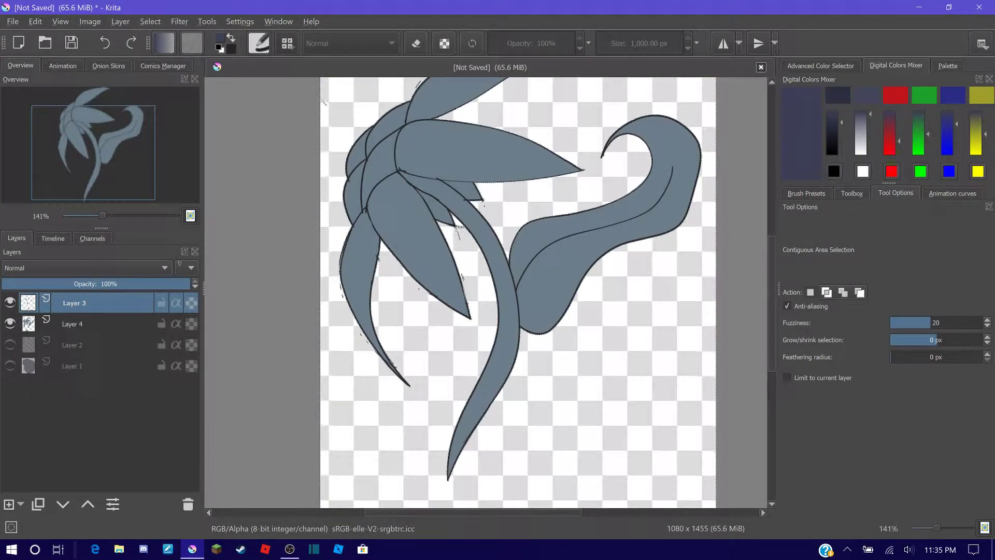
{"action": "left_click", "coordinate": [150, 22]}
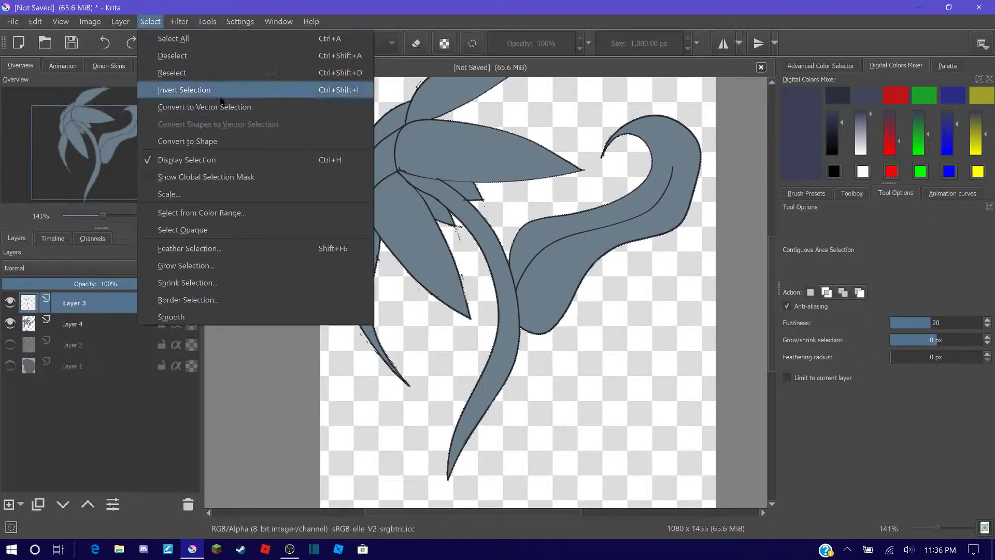
{"action": "left_click", "coordinate": [224, 140]}
{"action": "key", "text": "shift+Delete"}
{"action": "left_click", "coordinate": [150, 22]}
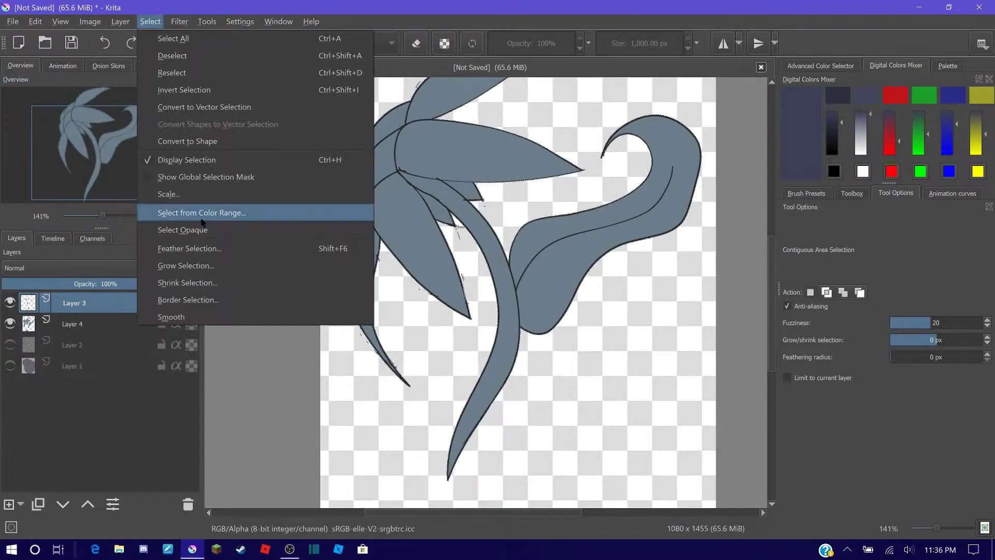
{"action": "left_click", "coordinate": [171, 300]}
{"action": "left_click", "coordinate": [473, 300]}
Apply Border Selection to the fill and inspect its edge with Layer 3 toggled.
{"action": "left_click", "coordinate": [150, 21]}
{"action": "left_click", "coordinate": [171, 300]}
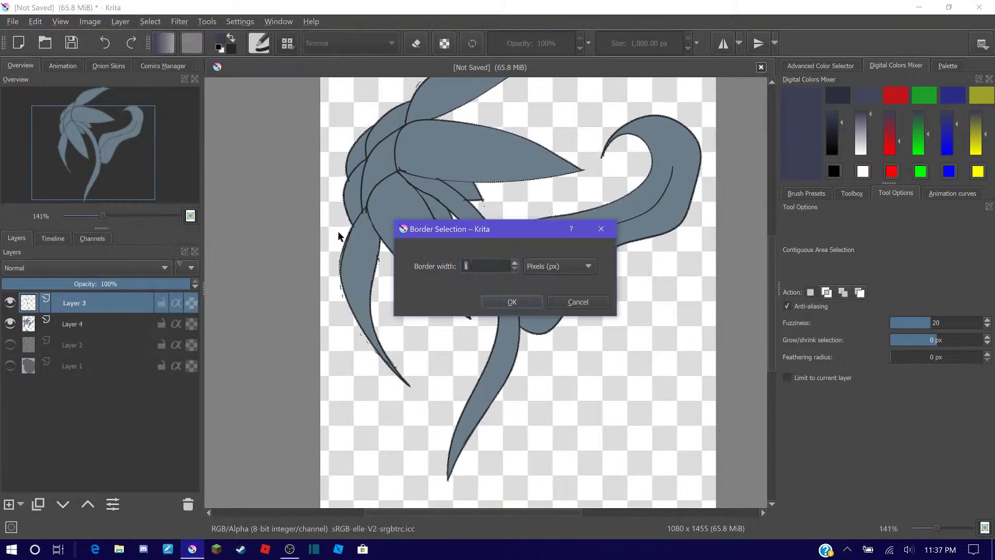
{"action": "left_click", "coordinate": [526, 300]}
{"action": "key", "text": "plus"}
{"action": "key", "text": "plus"}
{"action": "key", "text": "plus"}
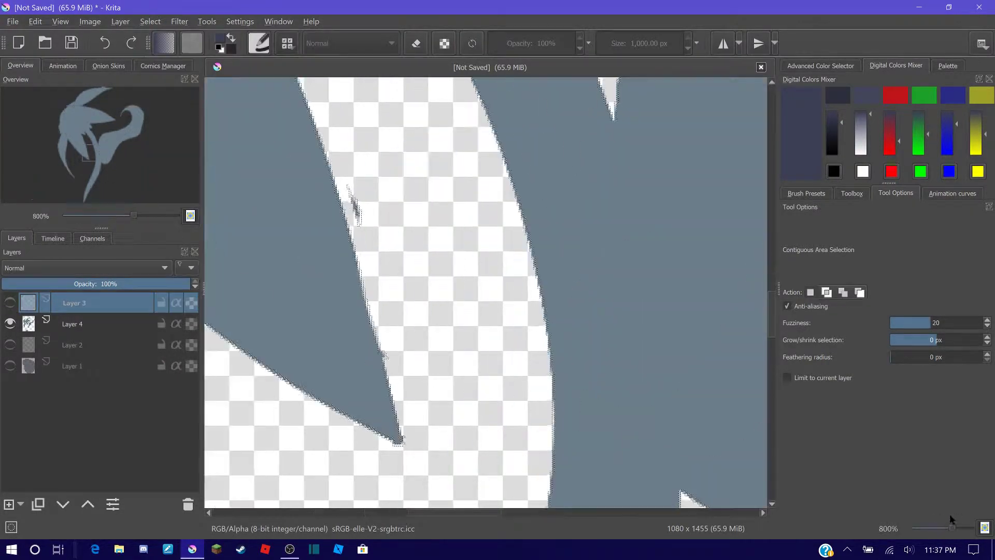
{"action": "left_click", "coordinate": [852, 193]}
{"action": "left_click", "coordinate": [861, 284]}
{"action": "left_click", "coordinate": [895, 193]}
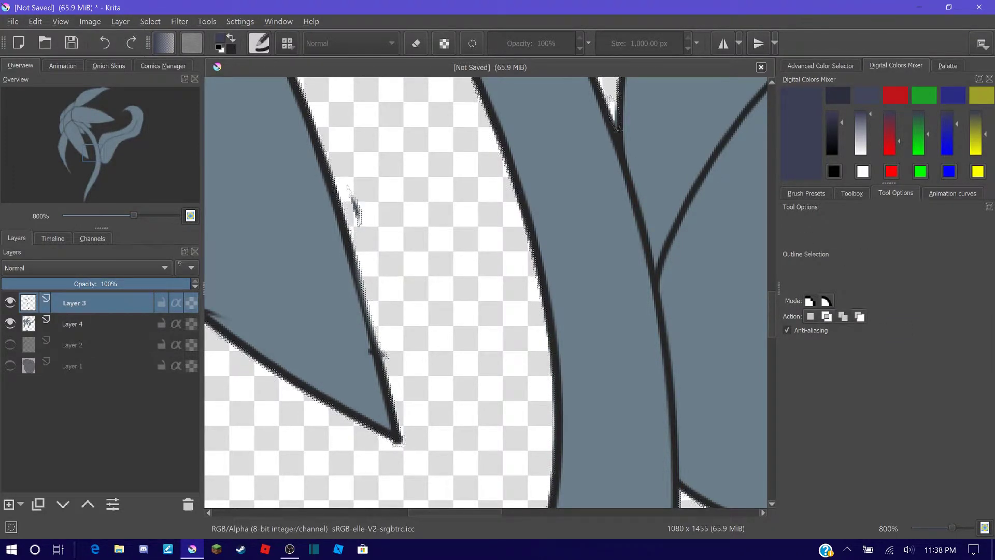
{"action": "left_click", "coordinate": [852, 193]}
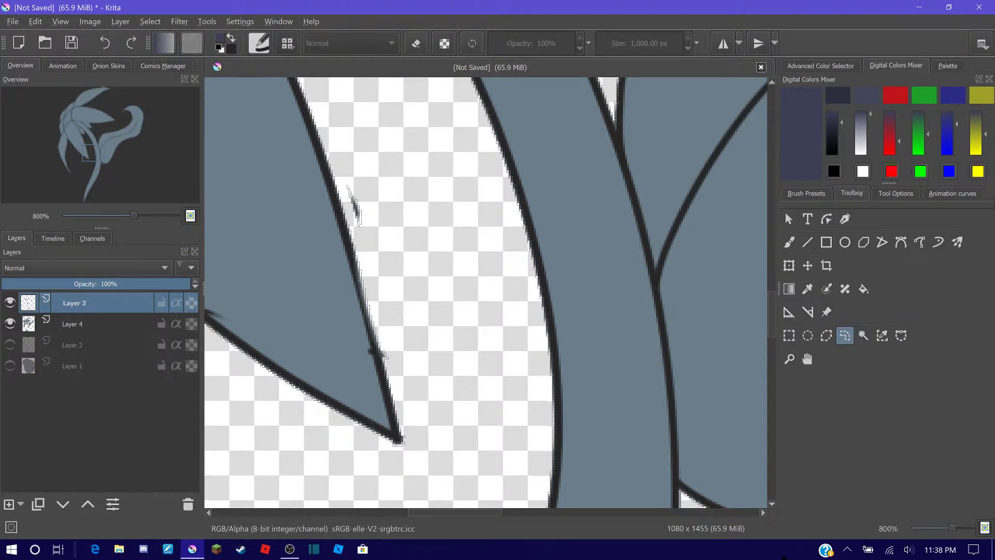
{"action": "key", "text": "minus"}
{"action": "key", "text": "minus"}
{"action": "key", "text": "minus"}
Select the blue-grey fill, erase a 2 px border band off it, and deselect.
{"action": "key", "text": "b"}
{"action": "key", "text": "Page_Down"}
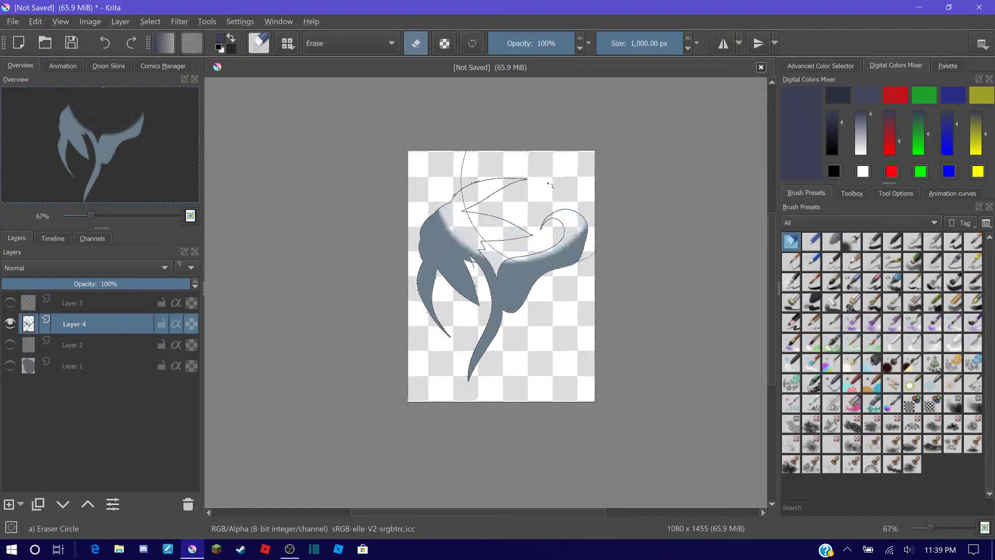
{"action": "key", "text": "e"}
{"action": "left_click", "coordinate": [863, 335]}
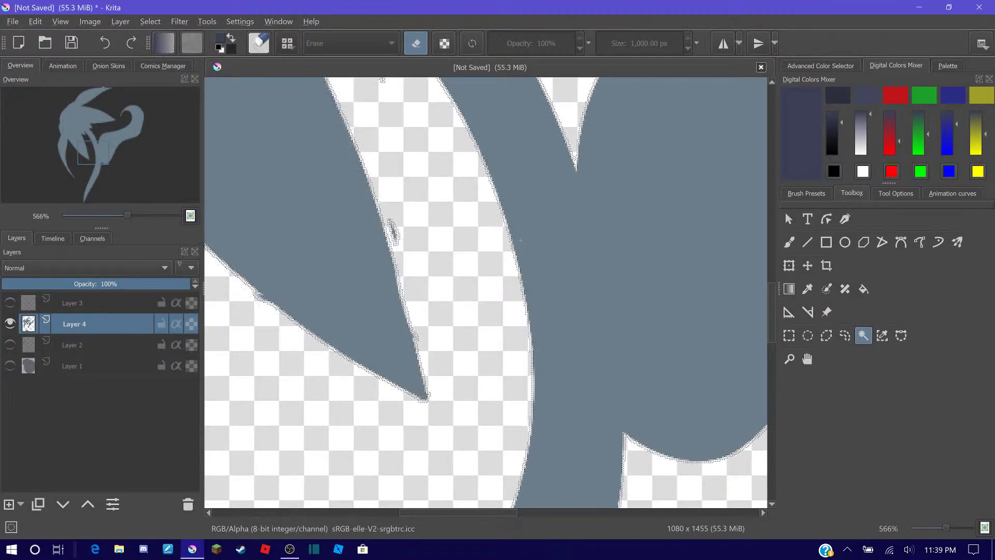
{"action": "type", "text": "2"}
{"action": "key", "text": "Return"}
{"action": "key", "text": "b"}
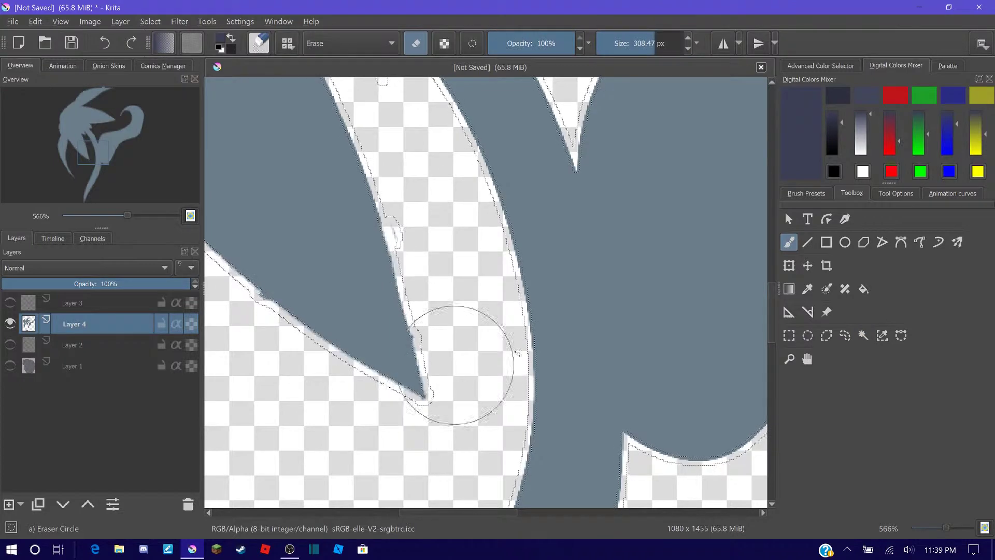
{"action": "key", "text": "minus"}
{"action": "key", "text": "minus"}
{"action": "key", "text": "minus"}
{"action": "key", "text": "alt+s"}
Show line art Layer 3, add empty Layer 5, and select it with Layer 4.
{"action": "key", "text": "Down"}
{"action": "key", "text": "Return"}
{"action": "key", "text": "plus"}
{"action": "key", "text": "plus"}
{"action": "key", "text": "plus"}
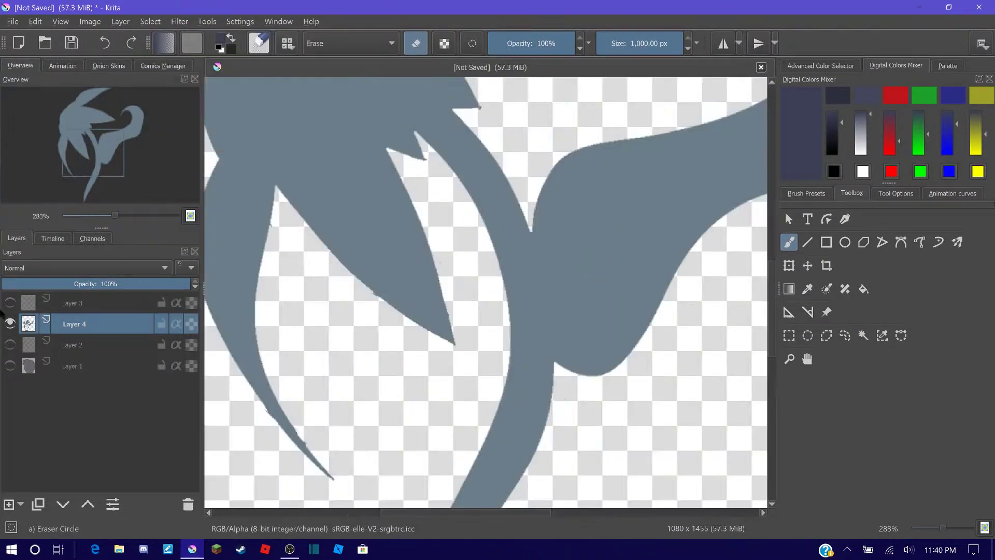
{"action": "key", "text": "Page_Up"}
{"action": "key", "text": "minus"}
{"action": "key", "text": "minus"}
{"action": "key", "text": "minus"}
{"action": "key", "text": "minus"}
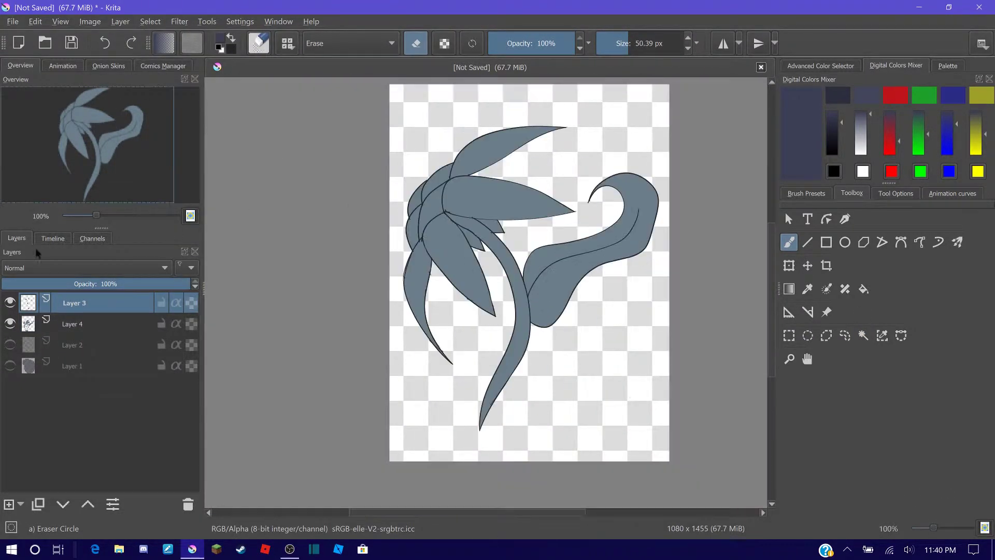
{"action": "left_click", "coordinate": [130, 323]}
{"action": "key", "text": "Insert"}
{"action": "left_click", "coordinate": [131, 345], "text": "ctrl"}
{"action": "right_click", "coordinate": [143, 351]}
Clip Layer 5 to the fill with Ctrl+Shift+G and paint the petals yellow.
{"action": "left_click", "coordinate": [456, 220]}
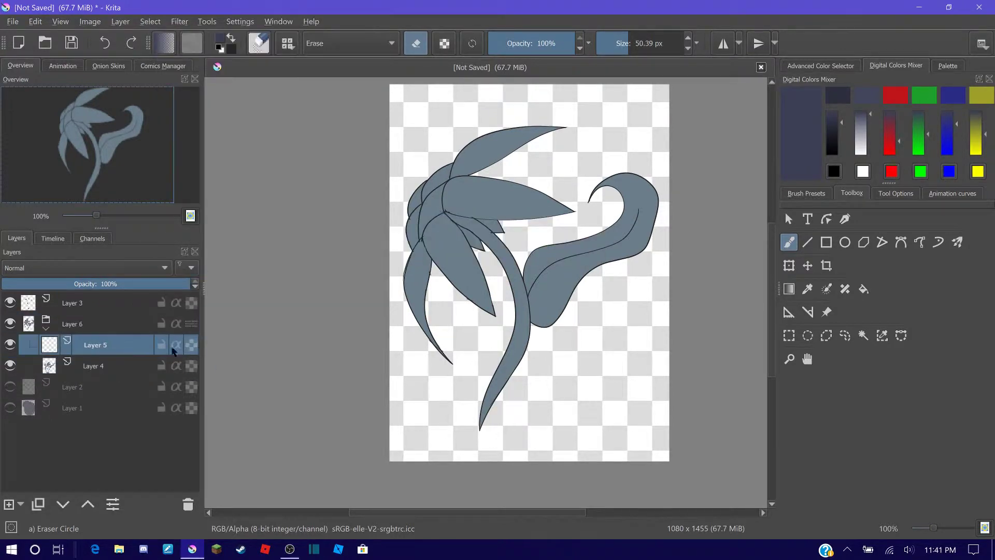
{"action": "key", "text": "ctrl+shift+g"}
{"action": "key", "text": "plus"}
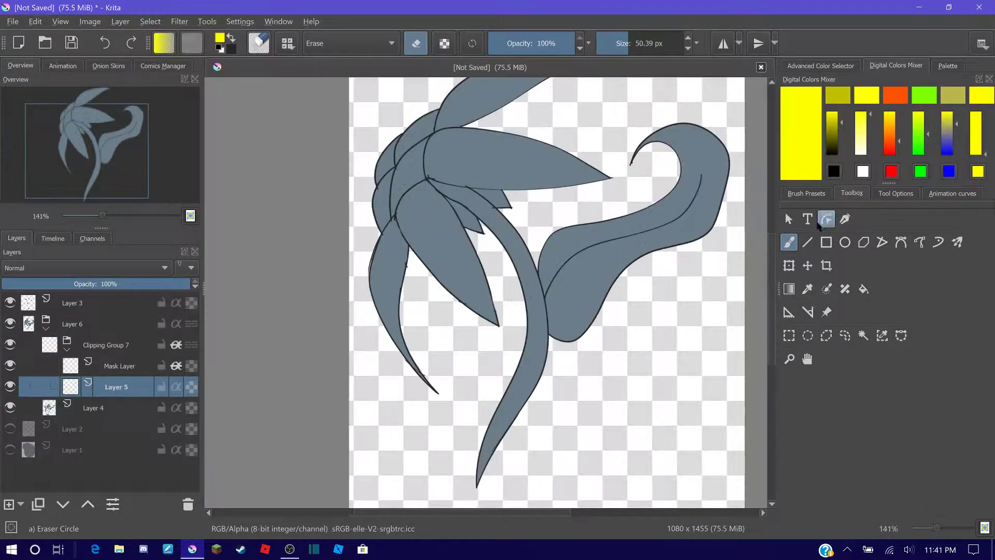
{"action": "left_click_drag", "start_coordinate": [435, 391], "coordinate": [401, 349]}
{"action": "key", "text": "plus"}
{"action": "key", "text": "plus"}
{"action": "key", "text": "plus"}
{"action": "left_click_drag", "start_coordinate": [422, 135], "coordinate": [333, 333]}
{"action": "key", "text": "minus"}
{"action": "key", "text": "minus"}
{"action": "key", "text": "minus"}
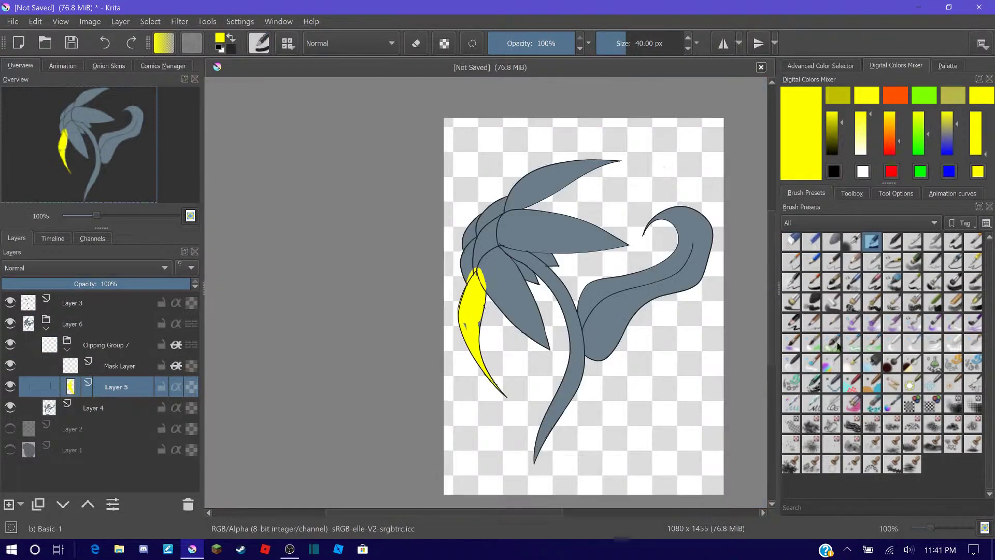
{"action": "left_click_drag", "start_coordinate": [570, 171], "coordinate": [505, 334]}
Erase the yellow off the stem near the petal junction, keeping it grey.
{"action": "key", "text": "plus"}
{"action": "key", "text": "plus"}
{"action": "key", "text": "e"}
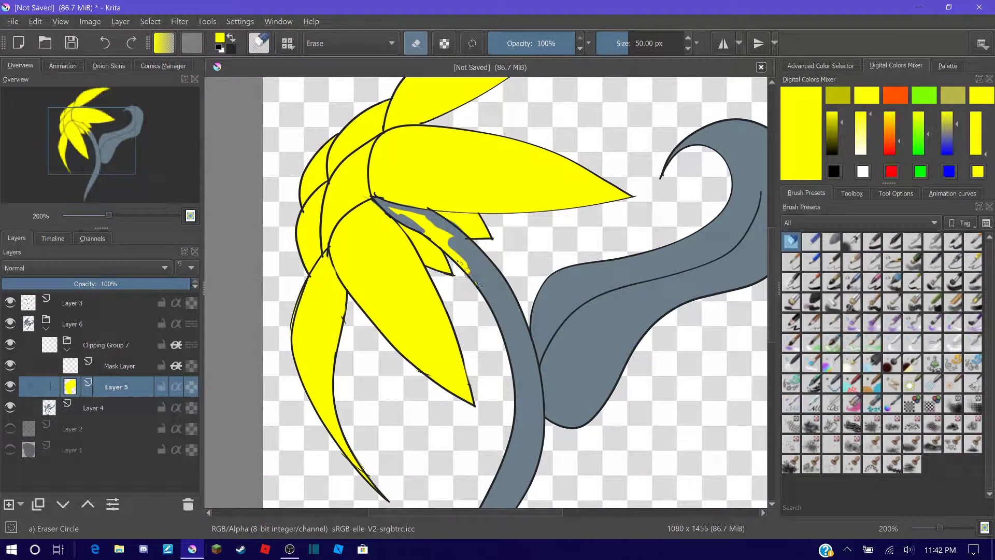
{"action": "key", "text": "plus"}
{"action": "key", "text": "plus"}
{"action": "key", "text": "plus"}
{"action": "key", "text": "e"}
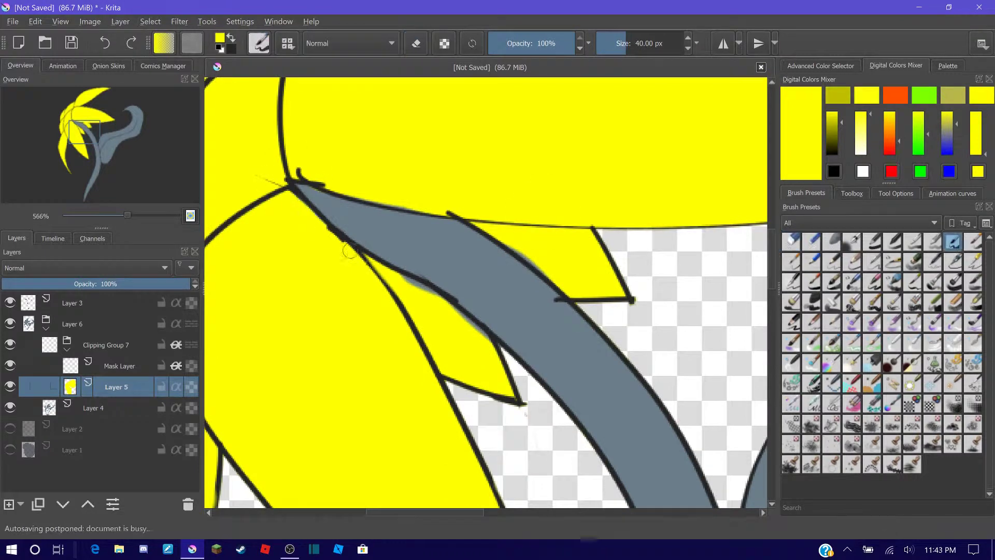
{"action": "key", "text": "e"}
{"action": "mouse_move", "coordinate": [404, 388]}
{"action": "left_mouse_down"}
{"action": "mouse_move", "coordinate": [394, 306]}
{"action": "mouse_move", "coordinate": [510, 98]}
{"action": "left_mouse_up"}
{"action": "mouse_move", "coordinate": [410, 321]}
{"action": "left_mouse_down"}
{"action": "mouse_move", "coordinate": [407, 368]}
{"action": "mouse_move", "coordinate": [510, 199]}
{"action": "mouse_move", "coordinate": [409, 337]}
{"action": "left_mouse_up"}
{"action": "mouse_move", "coordinate": [537, 75]}
{"action": "left_mouse_down"}
{"action": "mouse_move", "coordinate": [476, 228]}
{"action": "mouse_move", "coordinate": [425, 270]}
{"action": "left_mouse_up"}
{"action": "key", "text": "e"}
{"action": "scroll", "coordinate": [352, 316], "scroll_direction": "down", "scroll_amount": 2}
{"action": "scroll", "coordinate": [352, 317], "scroll_direction": "down", "scroll_amount": 2}
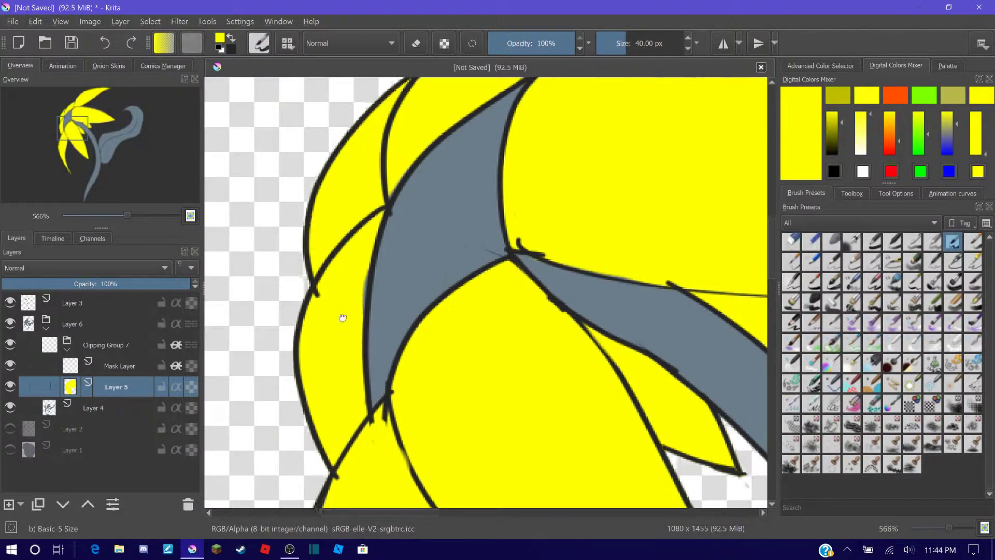
{"action": "left_click_drag", "start_coordinate": [948, 527], "coordinate": [939, 527]}
Paint the lily's stem green on a new clipped layer above the yellow petals.
{"action": "key", "text": "ctrl+shift+g"}
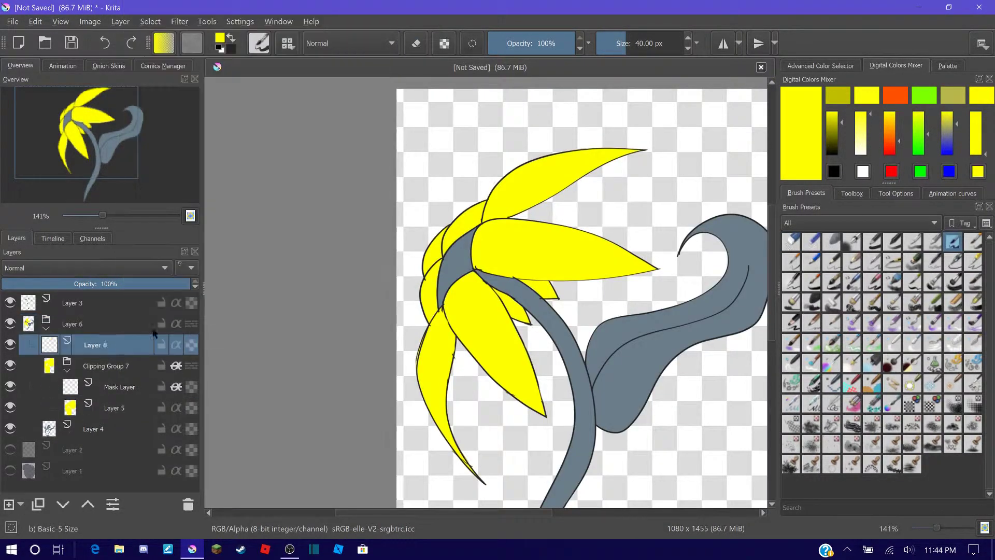
{"action": "left_click_drag", "start_coordinate": [569, 325], "coordinate": [511, 232]}
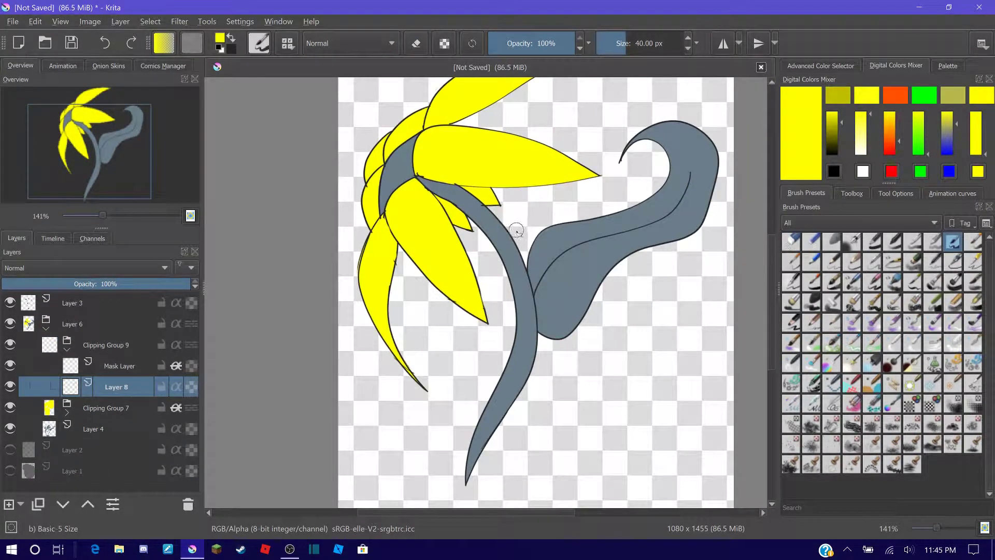
{"action": "scroll", "coordinate": [430, 194], "scroll_direction": "up", "scroll_amount": 6}
{"action": "mouse_move", "coordinate": [337, 236]}
{"action": "left_mouse_down"}
{"action": "mouse_move", "coordinate": [414, 290]}
{"action": "mouse_move", "coordinate": [409, 306]}
{"action": "mouse_move", "coordinate": [621, 425]}
{"action": "left_mouse_up"}
{"action": "mouse_move", "coordinate": [518, 290]}
{"action": "left_mouse_down"}
{"action": "mouse_move", "coordinate": [628, 311]}
{"action": "mouse_move", "coordinate": [414, 181]}
{"action": "left_mouse_up"}
{"action": "left_click_drag", "start_coordinate": [415, 280], "coordinate": [549, 394]}
{"action": "mouse_move", "coordinate": [445, 166]}
{"action": "left_mouse_down"}
{"action": "mouse_move", "coordinate": [503, 186]}
{"action": "mouse_move", "coordinate": [466, 222]}
{"action": "mouse_move", "coordinate": [500, 311]}
{"action": "left_mouse_up"}
{"action": "scroll", "coordinate": [500, 311], "scroll_direction": "down", "scroll_amount": 5}
{"action": "left_click_drag", "start_coordinate": [513, 269], "coordinate": [497, 298]}
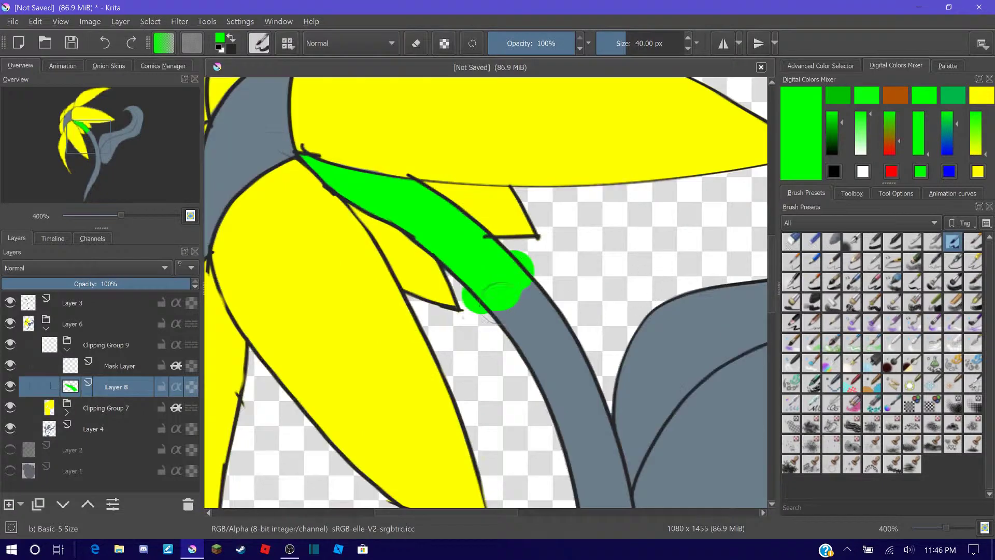
{"action": "scroll", "coordinate": [497, 298], "scroll_direction": "down", "scroll_amount": 2}
{"action": "left_click_drag", "start_coordinate": [440, 217], "coordinate": [480, 336]}
{"action": "scroll", "coordinate": [585, 155], "scroll_direction": "down", "scroll_amount": 3}
{"action": "mouse_move", "coordinate": [567, 173]}
{"action": "left_mouse_down"}
{"action": "mouse_move", "coordinate": [609, 145]}
{"action": "mouse_move", "coordinate": [498, 321]}
{"action": "mouse_move", "coordinate": [441, 466]}
{"action": "left_mouse_up"}
Fill the grey centre with brown-orange on another new clipped layer.
{"action": "key", "text": "ctrl+shift+g"}
{"action": "left_click", "coordinate": [979, 149]}
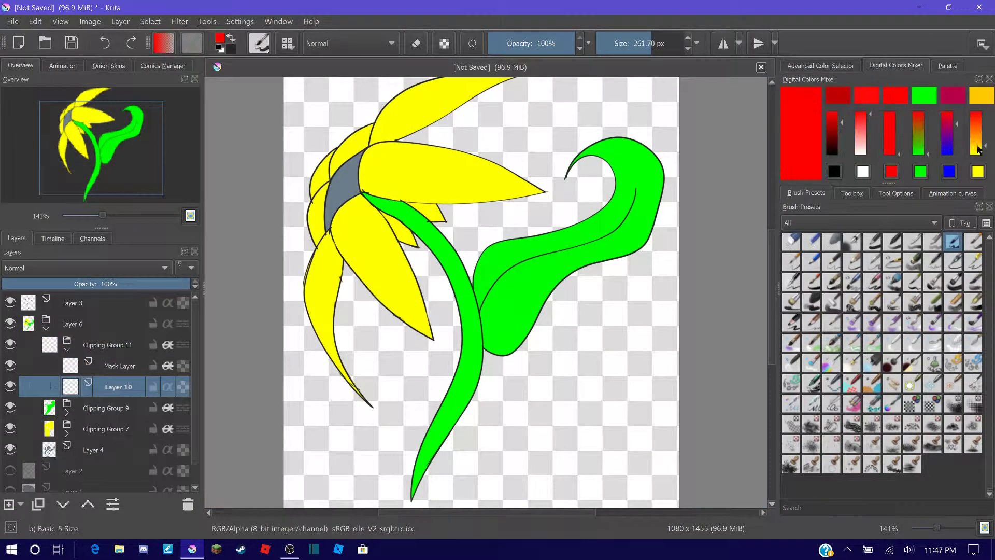
{"action": "left_click", "coordinate": [831, 128]}
{"action": "scroll", "coordinate": [465, 237], "scroll_direction": "up", "scroll_amount": 5}
{"action": "left_click_drag", "start_coordinate": [441, 321], "coordinate": [465, 237]}
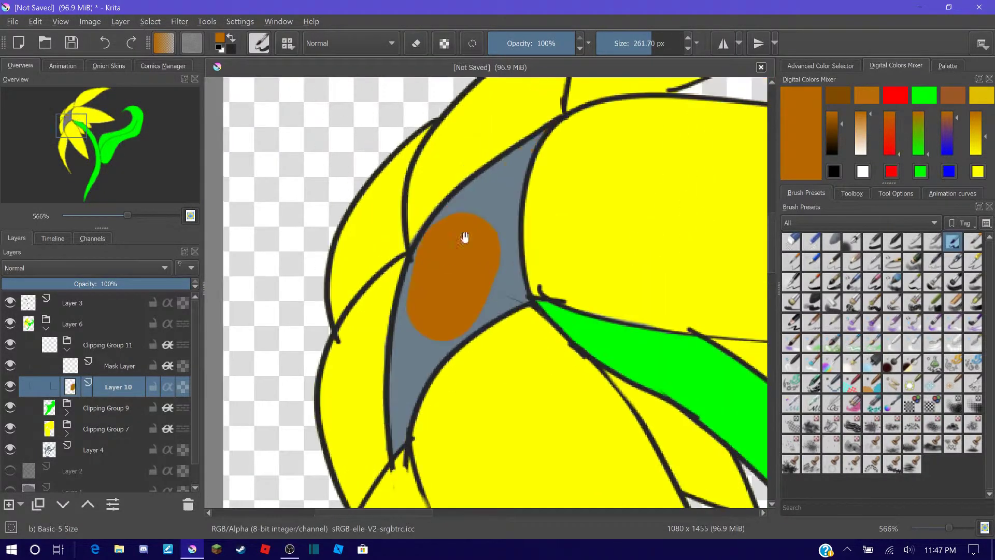
{"action": "left_click_drag", "start_coordinate": [513, 155], "coordinate": [414, 337]}
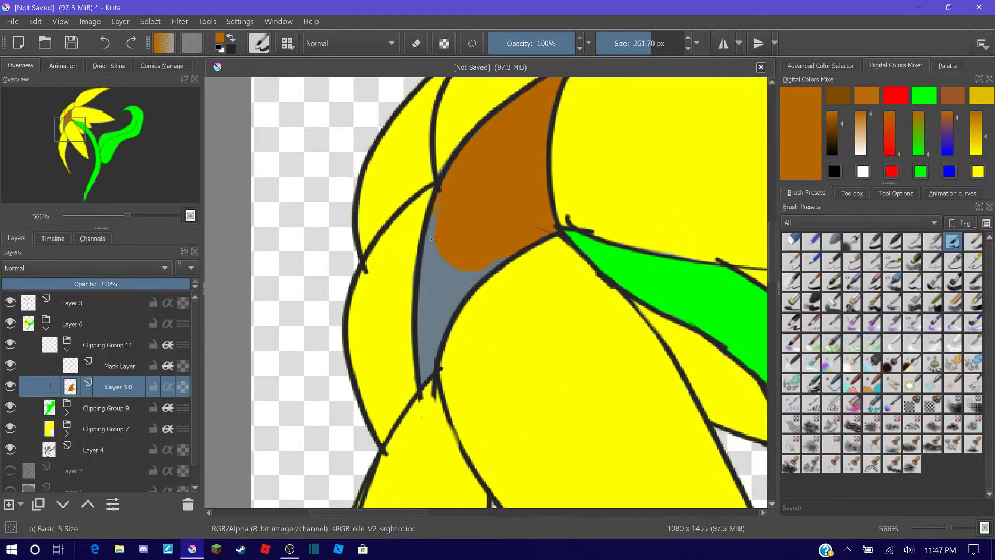
{"action": "scroll", "coordinate": [487, 290], "scroll_direction": "down", "scroll_amount": 2}
Fit the whole picture in view, collapse the flower's layer group, and open the background mask layer's options.
{"action": "key", "text": "e"}
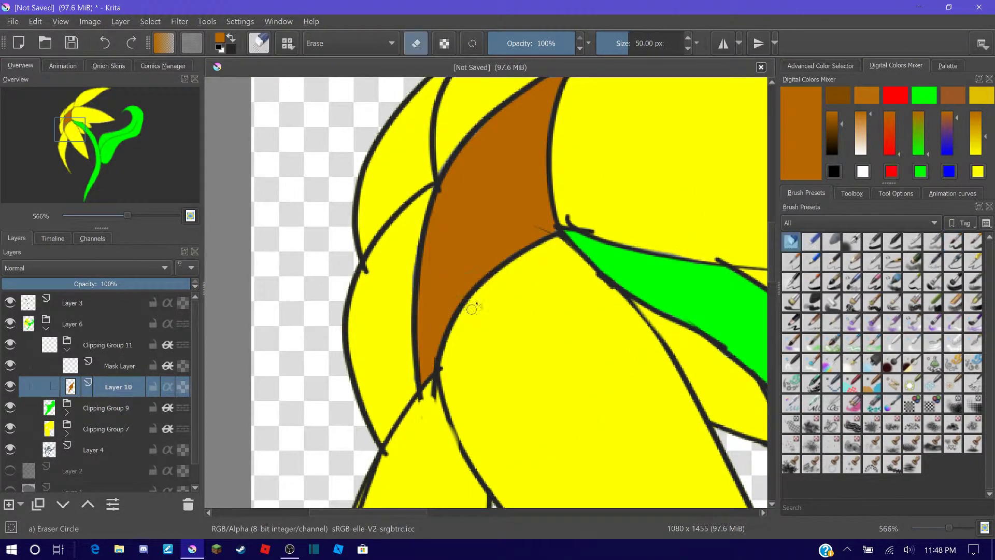
{"action": "key", "text": "1"}
{"action": "left_click", "coordinate": [67, 349]}
{"action": "right_click", "coordinate": [85, 450]}
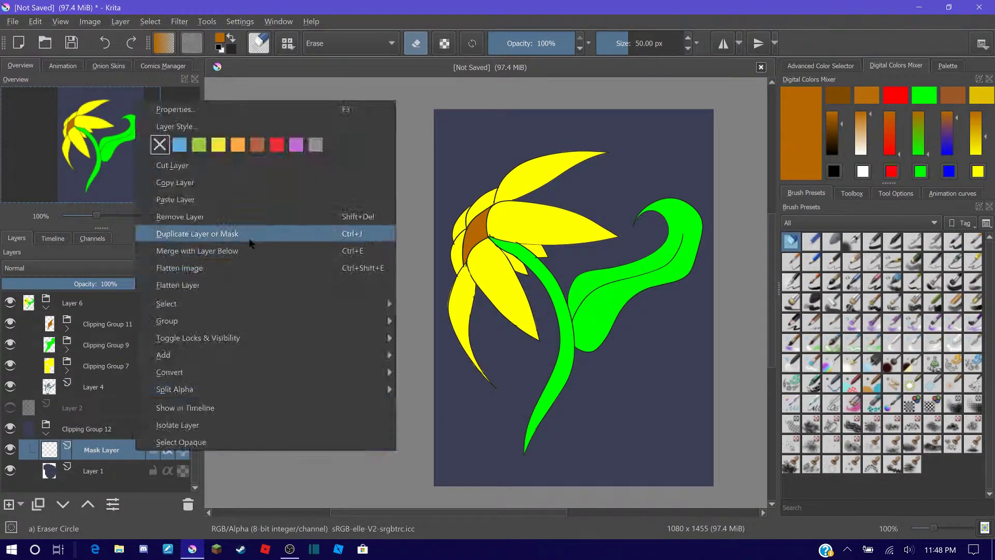
Duplicate the background mask layer, set it to Multiply, and airbrush the bottom darker blue.
{"action": "left_click", "coordinate": [249, 234]}
{"action": "left_click", "coordinate": [83, 268]}
{"action": "left_click", "coordinate": [129, 313]}
{"action": "left_click", "coordinate": [912, 342]}
{"action": "scroll", "coordinate": [570, 311], "scroll_direction": "down", "scroll_amount": 1}
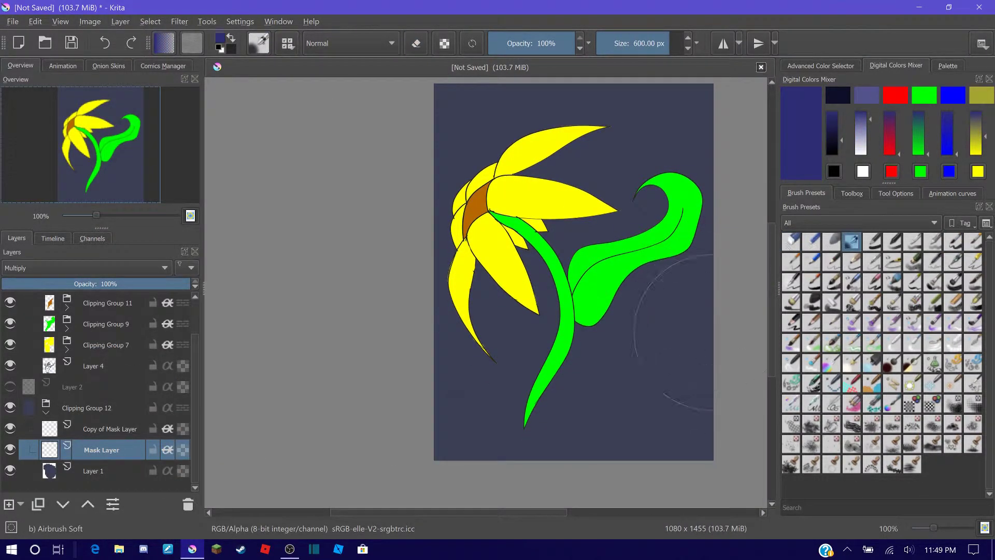
{"action": "mouse_move", "coordinate": [440, 451]}
{"action": "left_mouse_down"}
{"action": "mouse_move", "coordinate": [710, 394]}
{"action": "mouse_move", "coordinate": [710, 363]}
{"action": "left_mouse_up"}
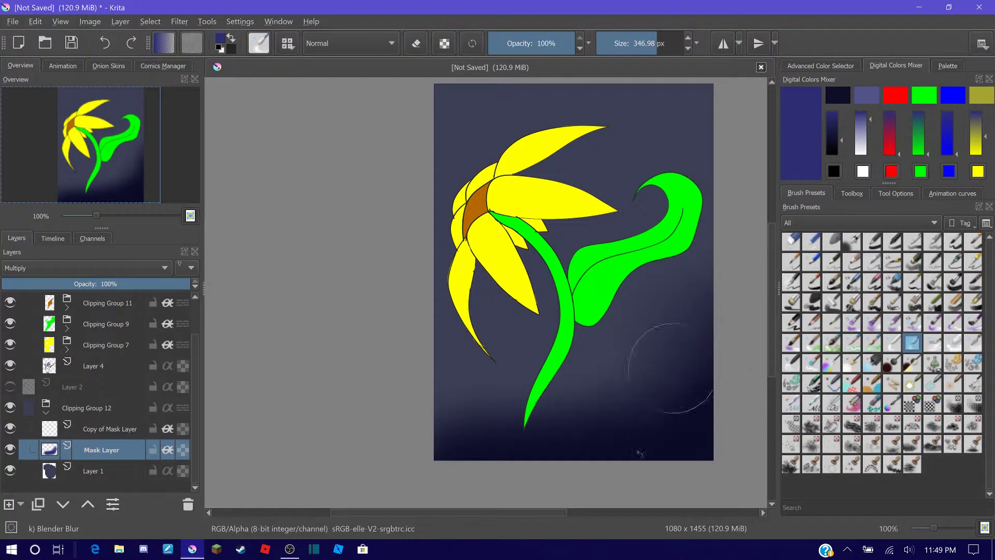
{"action": "left_click", "coordinate": [646, 41]}
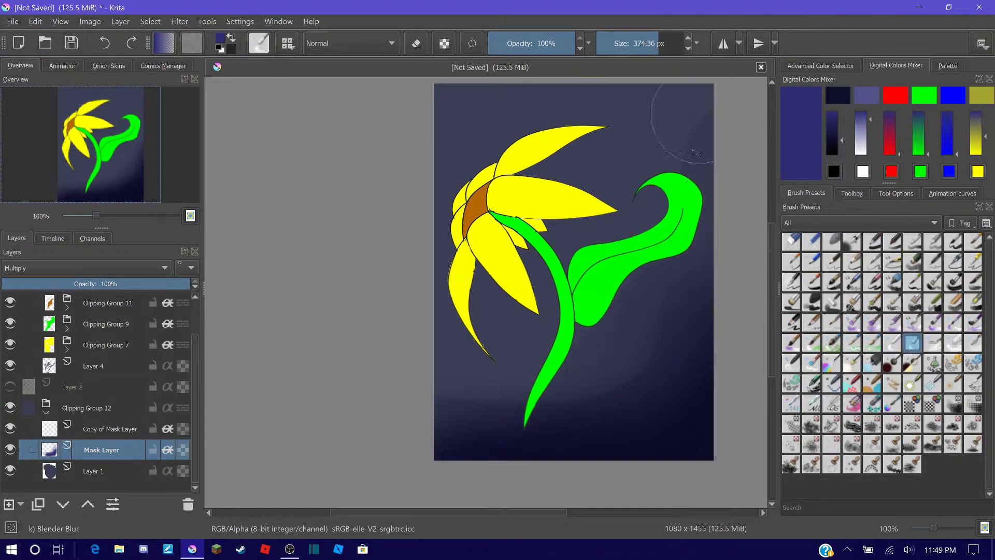
Paint broad pale yellow glow strokes across the top-left on the mask layer copy.
{"action": "left_click", "coordinate": [104, 428]}
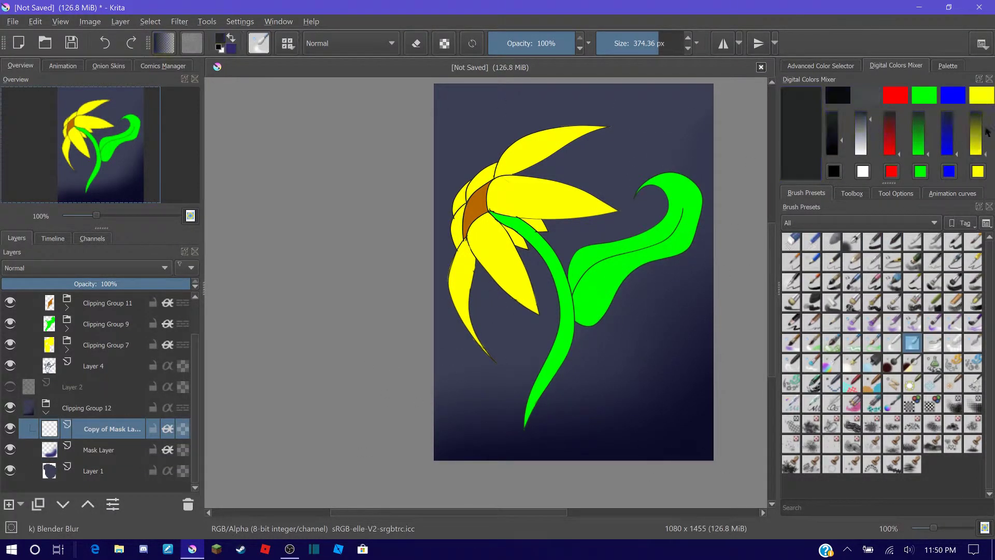
{"action": "left_click", "coordinate": [860, 135]}
{"action": "left_click", "coordinate": [892, 240]}
{"action": "left_click", "coordinate": [641, 52]}
{"action": "left_click_drag", "start_coordinate": [641, 52], "coordinate": [668, 51]}
{"action": "left_click_drag", "start_coordinate": [643, 125], "coordinate": [446, 217]}
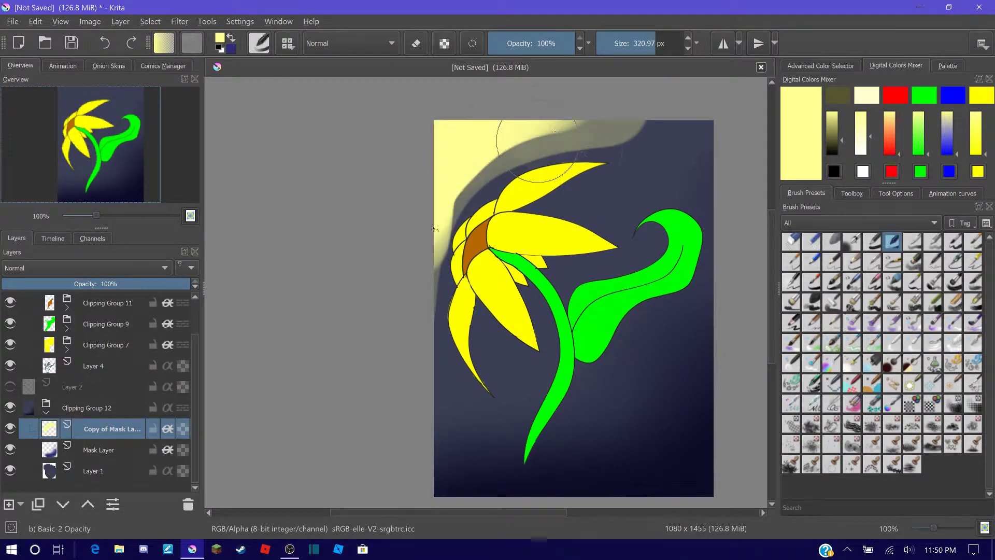
{"action": "mouse_move", "coordinate": [446, 155]}
{"action": "left_mouse_down"}
{"action": "mouse_move", "coordinate": [584, 151]}
{"action": "mouse_move", "coordinate": [456, 233]}
{"action": "left_mouse_up"}
Blur the pale glow with Blender Blur and set the layer to Luminosity blending.
{"action": "left_click", "coordinate": [912, 342]}
{"action": "left_click", "coordinate": [657, 43]}
{"action": "left_click_drag", "start_coordinate": [570, 134], "coordinate": [446, 249]}
{"action": "left_click_drag", "start_coordinate": [451, 166], "coordinate": [537, 221]}
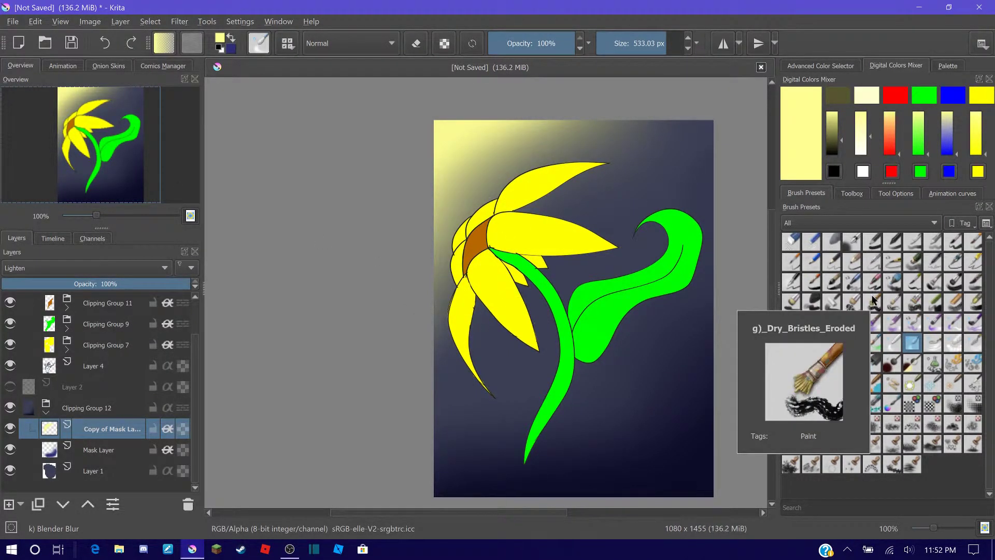
{"action": "left_click", "coordinate": [86, 268]}
{"action": "left_click", "coordinate": [134, 268]}
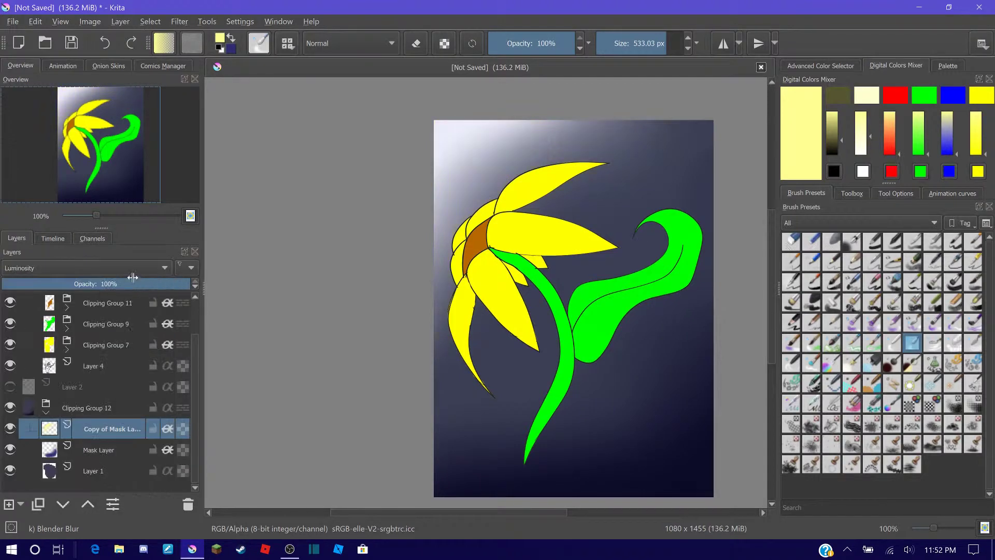
{"action": "left_click", "coordinate": [145, 424]}
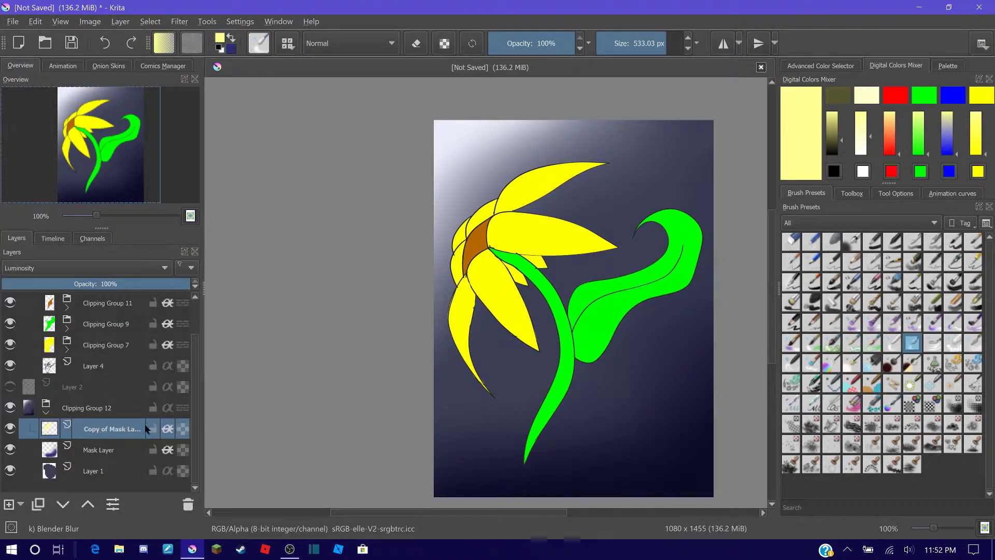
Add whitish strokes at the top-left, switch to Color Dodge, and merge the glow down.
{"action": "left_click", "coordinate": [871, 140]}
{"action": "left_click", "coordinate": [891, 240]}
{"action": "mouse_move", "coordinate": [449, 129]}
{"action": "left_mouse_down"}
{"action": "mouse_move", "coordinate": [466, 171]}
{"action": "mouse_move", "coordinate": [486, 128]}
{"action": "mouse_move", "coordinate": [519, 135]}
{"action": "left_mouse_up"}
{"action": "left_click", "coordinate": [912, 341]}
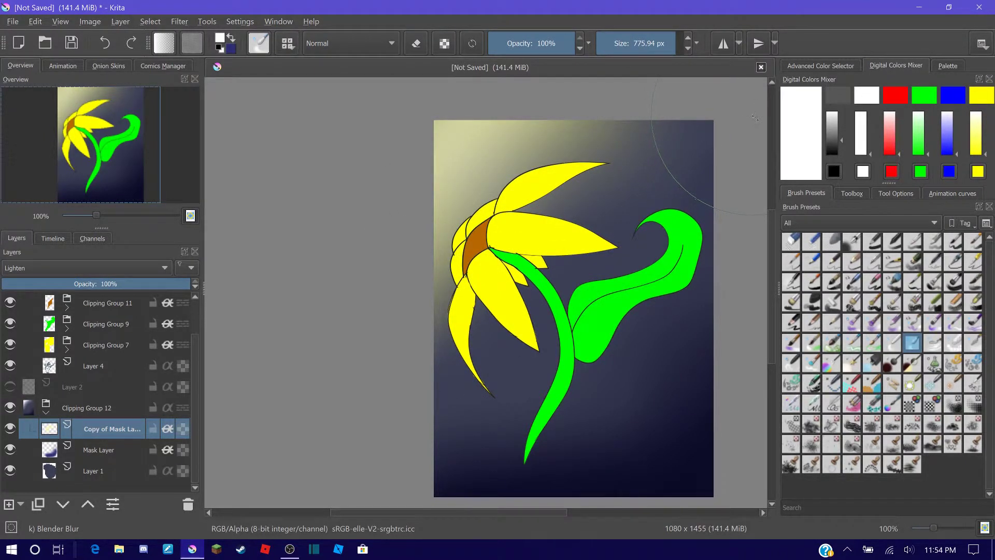
{"action": "left_click", "coordinate": [98, 268]}
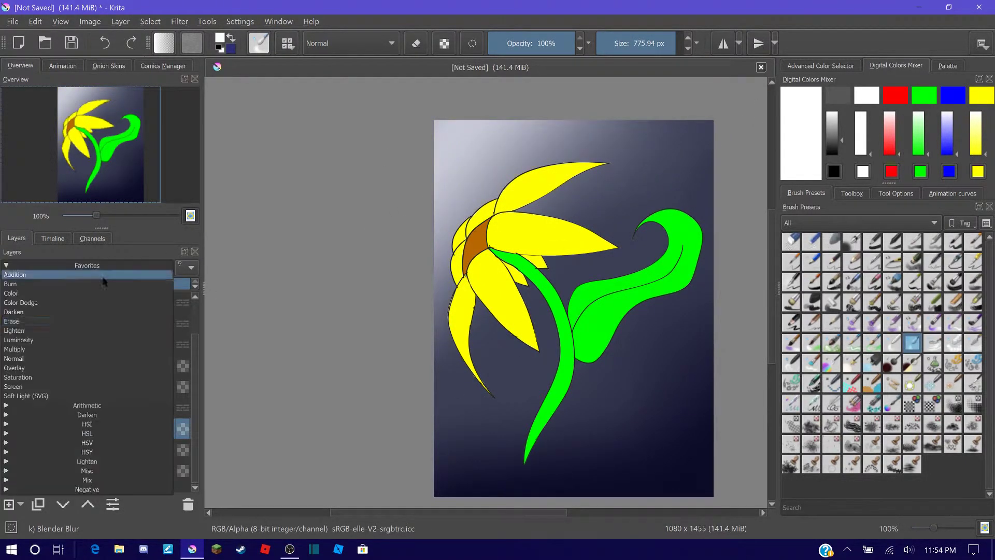
{"action": "left_click", "coordinate": [99, 268]}
Duplicate the petals' mask layer and swap to dark blue as the paint colour.
{"action": "left_click", "coordinate": [78, 333]}
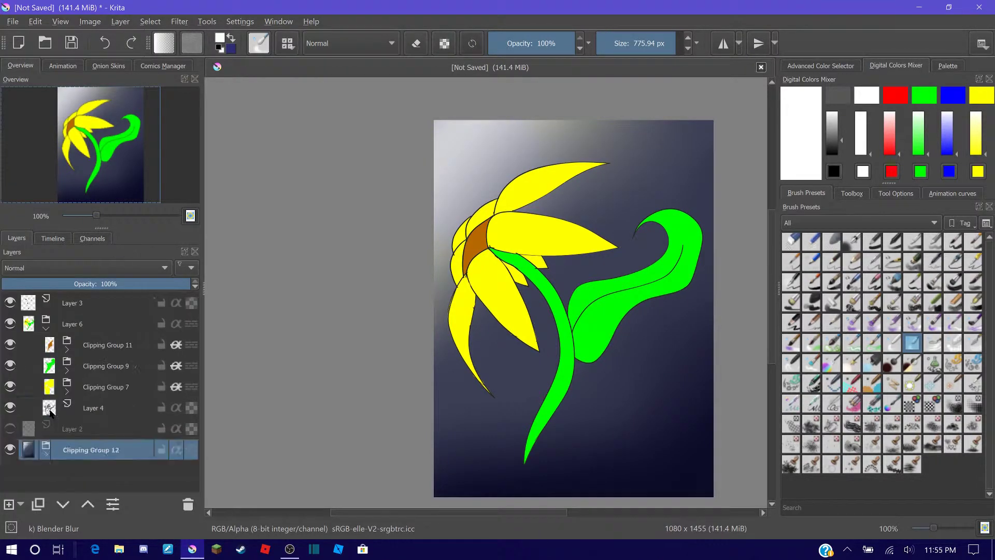
{"action": "right_click", "coordinate": [107, 410]}
{"action": "left_click", "coordinate": [218, 202]}
{"action": "key", "text": "ctrl+j"}
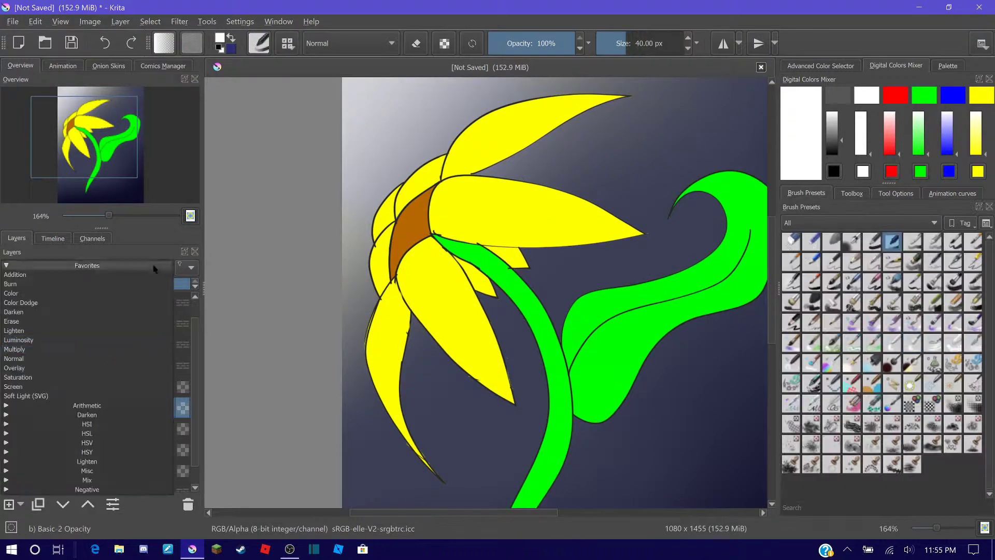
{"action": "key", "text": "x"}
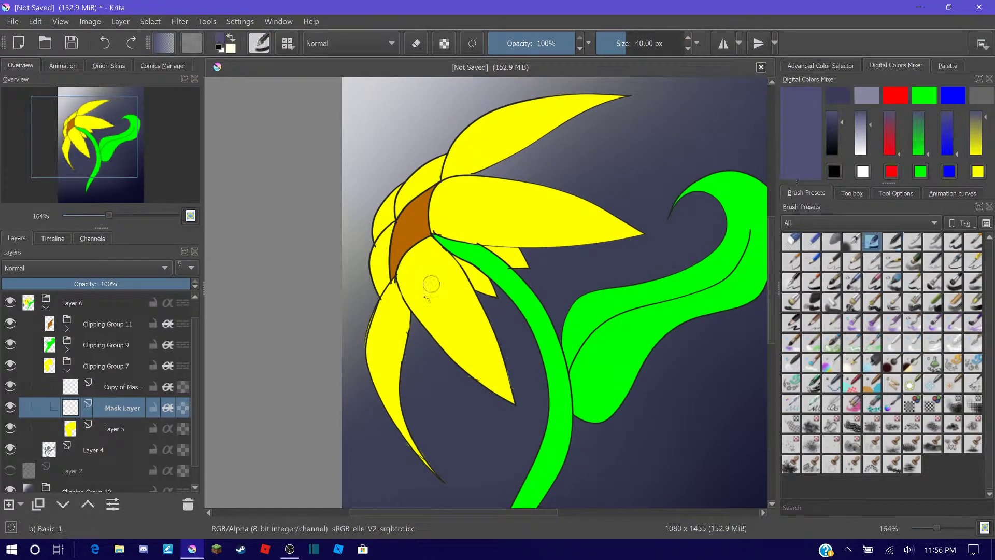
{"action": "scroll", "coordinate": [614, 235], "scroll_direction": "down", "scroll_amount": 1}
Paint dark blue shading along the left, middle, small and upper petals.
{"action": "left_click_drag", "start_coordinate": [402, 273], "coordinate": [442, 448]}
{"action": "key", "text": "e"}
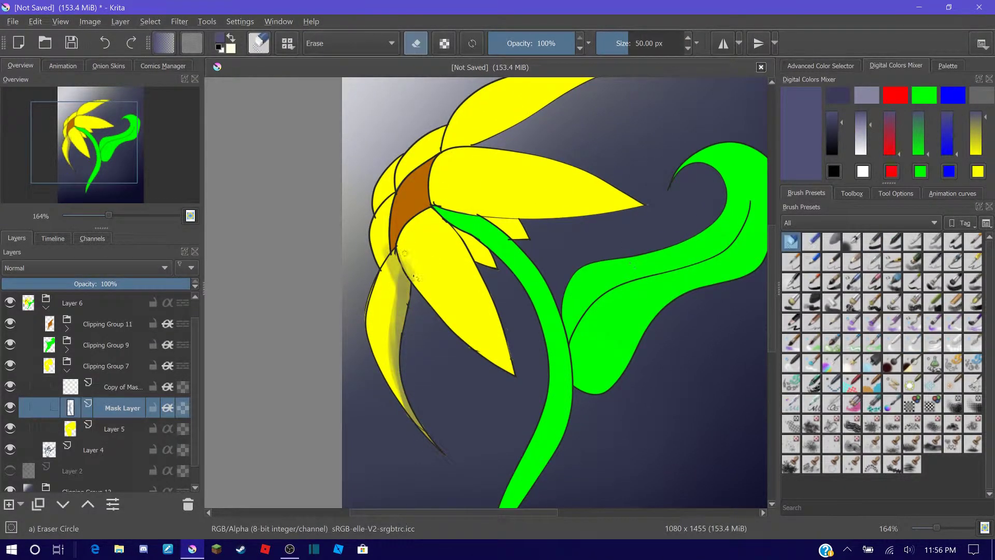
{"action": "key", "text": "e"}
{"action": "mouse_move", "coordinate": [422, 210]}
{"action": "left_mouse_down"}
{"action": "mouse_move", "coordinate": [484, 296]}
{"action": "mouse_move", "coordinate": [510, 370]}
{"action": "mouse_move", "coordinate": [508, 363]}
{"action": "left_mouse_up"}
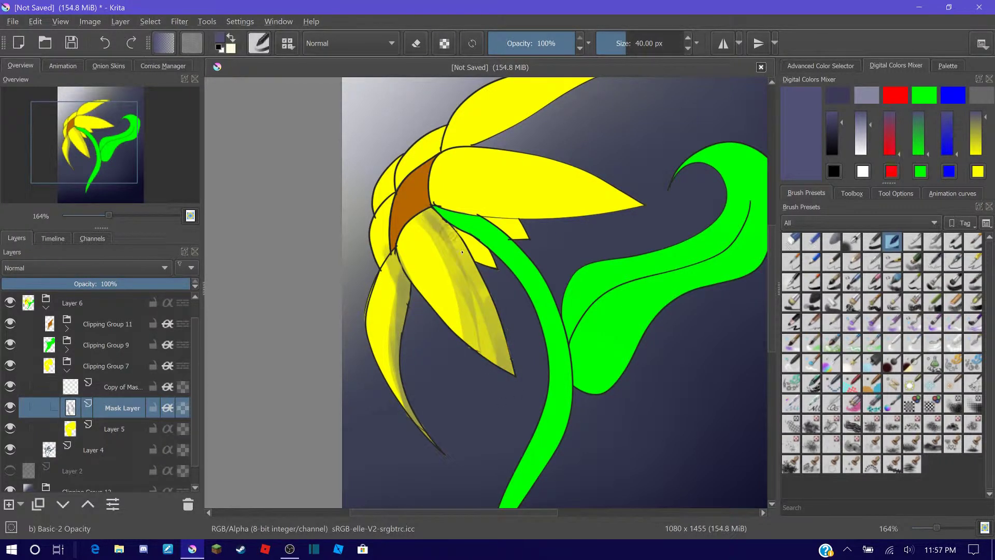
{"action": "left_click_drag", "start_coordinate": [451, 241], "coordinate": [503, 335]}
{"action": "left_click_drag", "start_coordinate": [468, 228], "coordinate": [483, 205]}
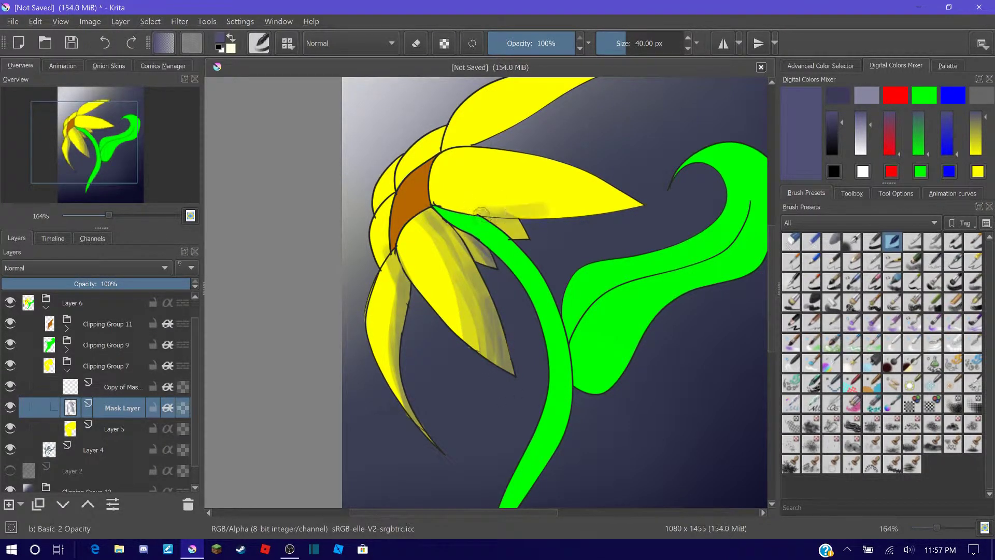
{"action": "key", "text": "e"}
{"action": "left_click", "coordinate": [892, 240]}
{"action": "left_click_drag", "start_coordinate": [495, 153], "coordinate": [621, 217]}
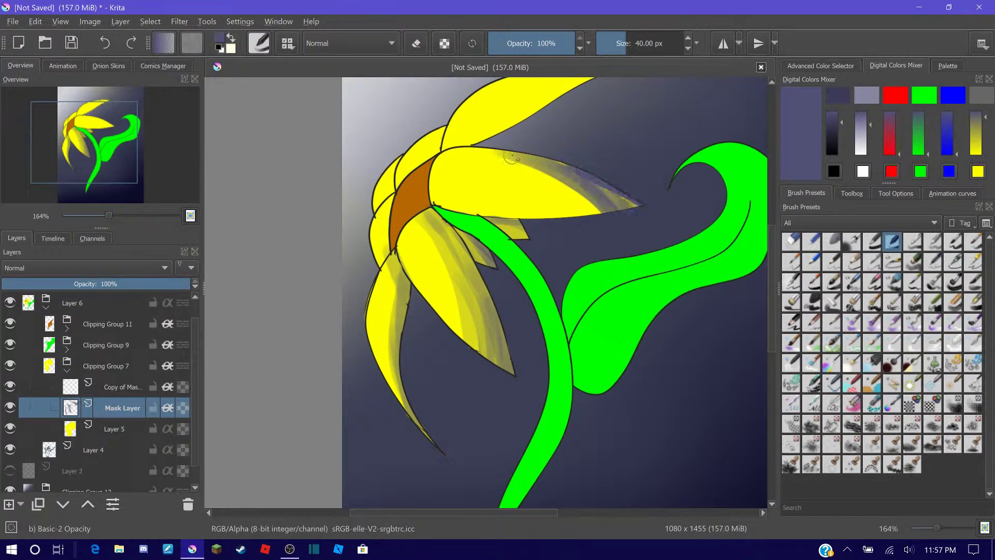
{"action": "scroll", "coordinate": [511, 158], "scroll_direction": "up", "scroll_amount": 2}
{"action": "left_click", "coordinate": [619, 44]}
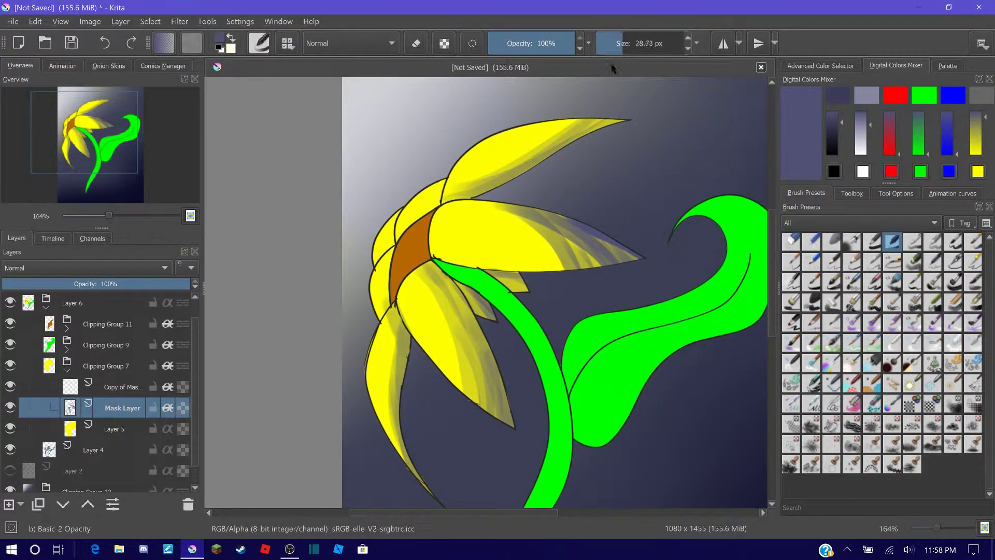
{"action": "key", "text": "bracketleft"}
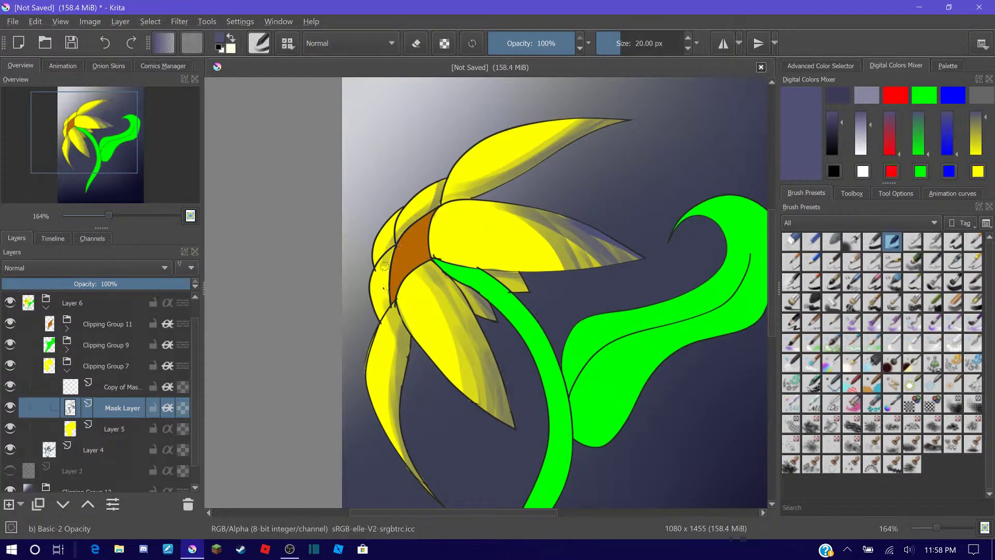
Smooth the shading streaks near the upper petal tip with the Blender Blur brush.
{"action": "left_click", "coordinate": [912, 342]}
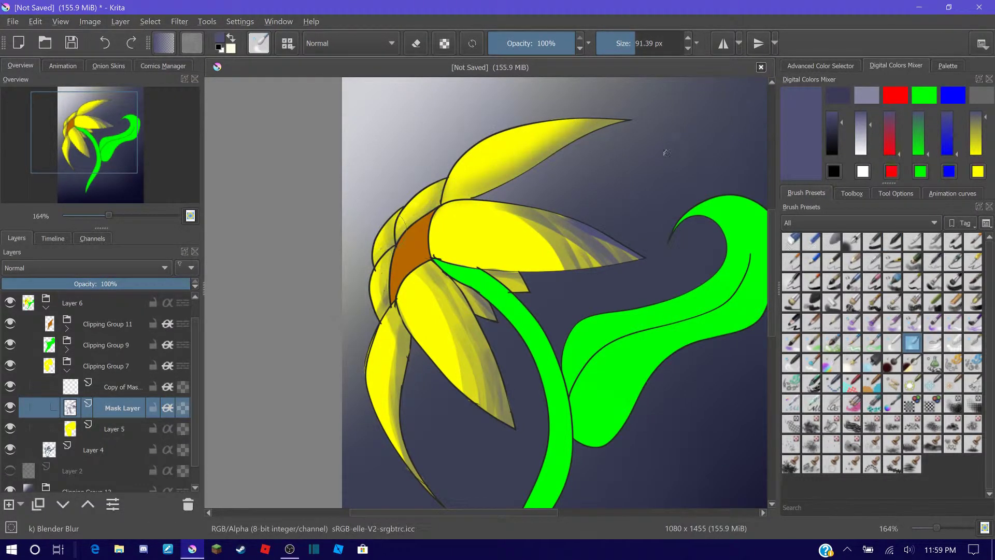
{"action": "key", "text": "bracketleft"}
{"action": "key", "text": "bracketleft"}
{"action": "key", "text": "bracketright"}
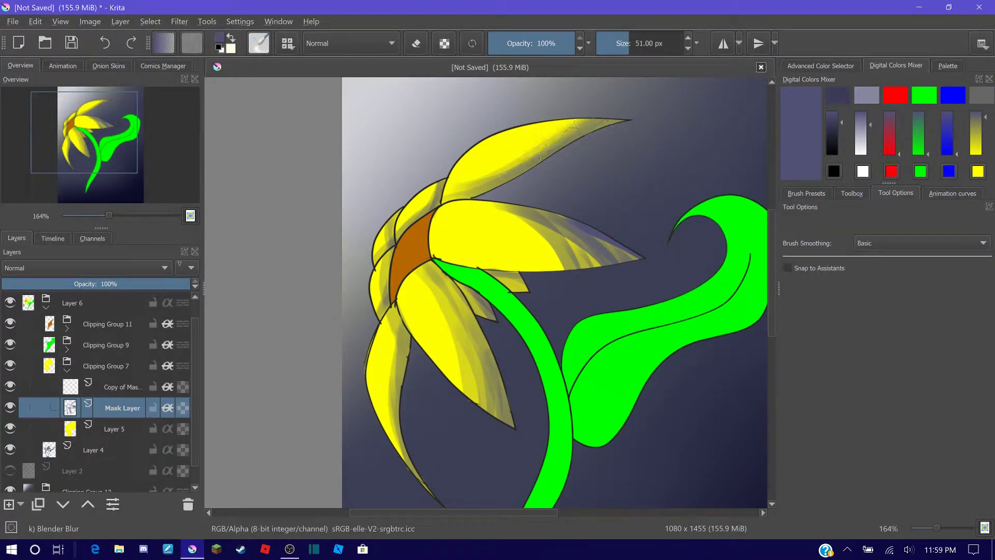
{"action": "key", "text": "bracketright"}
{"action": "left_click_drag", "start_coordinate": [504, 241], "coordinate": [572, 217]}
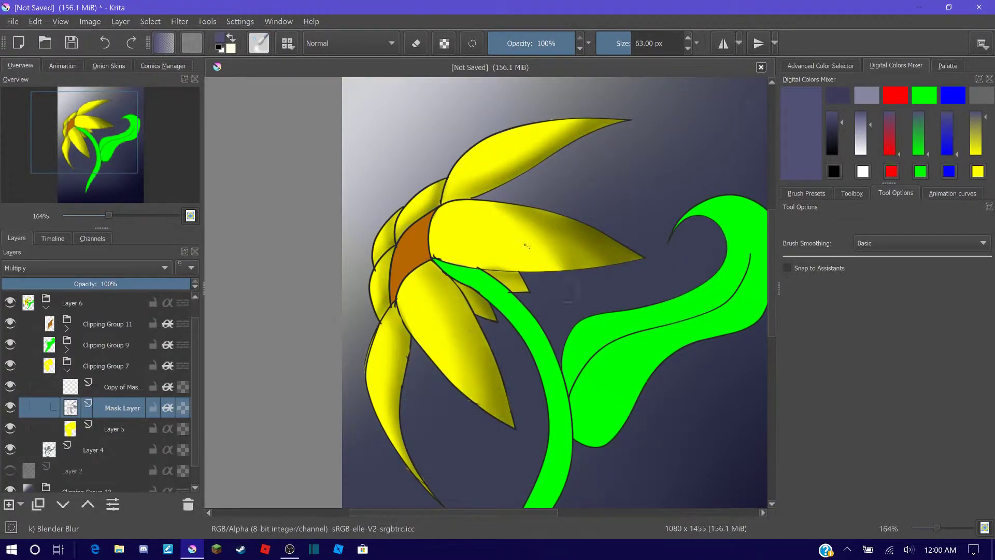
{"action": "key", "text": "x"}
{"action": "key", "text": "slash"}
Paint white highlights on the upper and lower petals on the copy layer.
{"action": "left_click", "coordinate": [952, 242]}
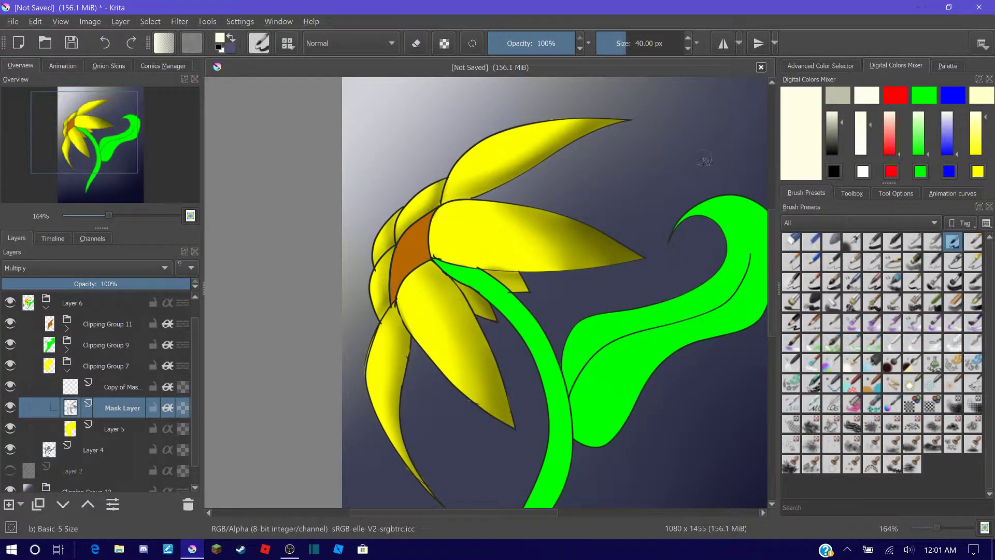
{"action": "left_click", "coordinate": [110, 387]}
{"action": "key", "text": "slash"}
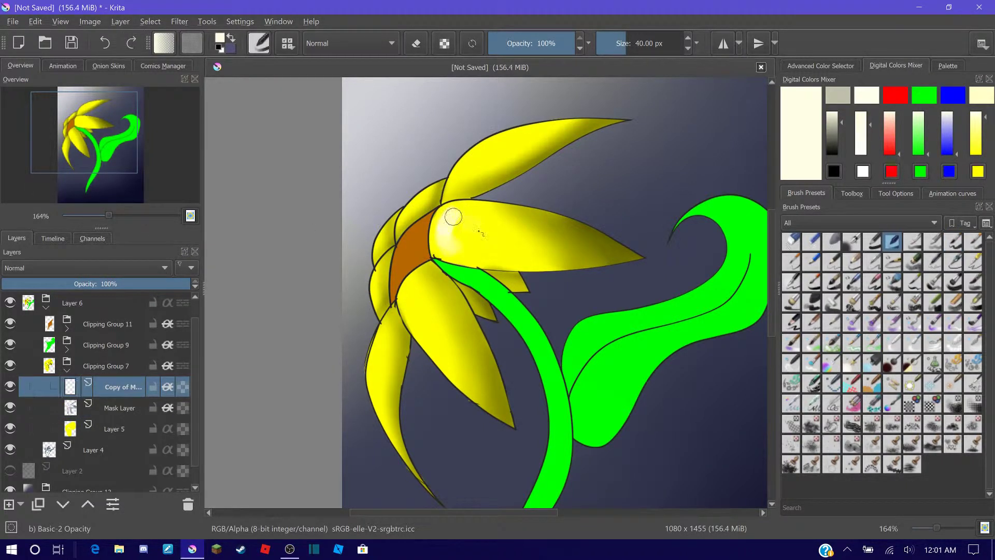
{"action": "left_click_drag", "start_coordinate": [523, 131], "coordinate": [459, 165]}
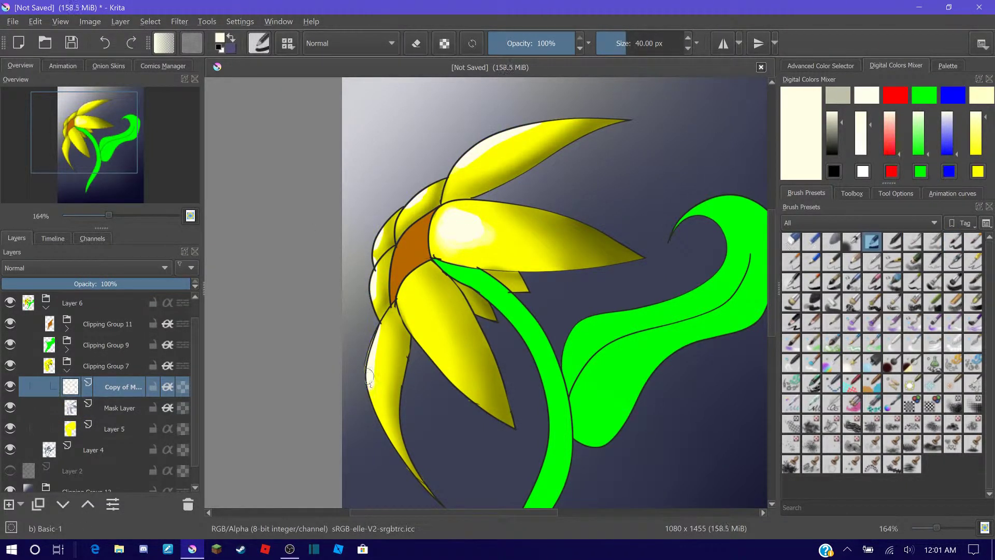
{"action": "left_click_drag", "start_coordinate": [409, 283], "coordinate": [440, 358]}
{"action": "left_click_drag", "start_coordinate": [461, 287], "coordinate": [474, 311]}
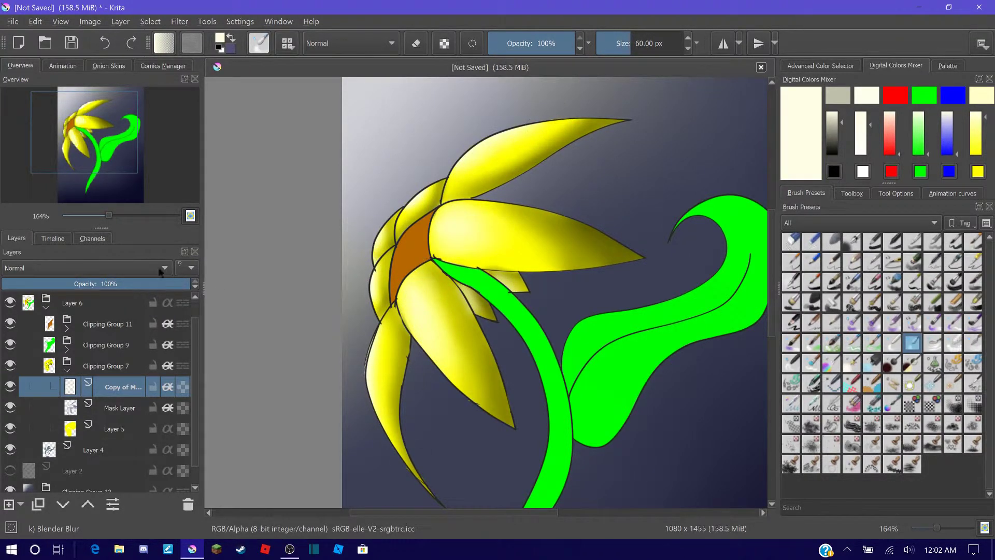
Set the shading layer to Luminosity at about 70% opacity and duplicate it.
{"action": "left_click", "coordinate": [161, 268]}
{"action": "left_click", "coordinate": [36, 337]}
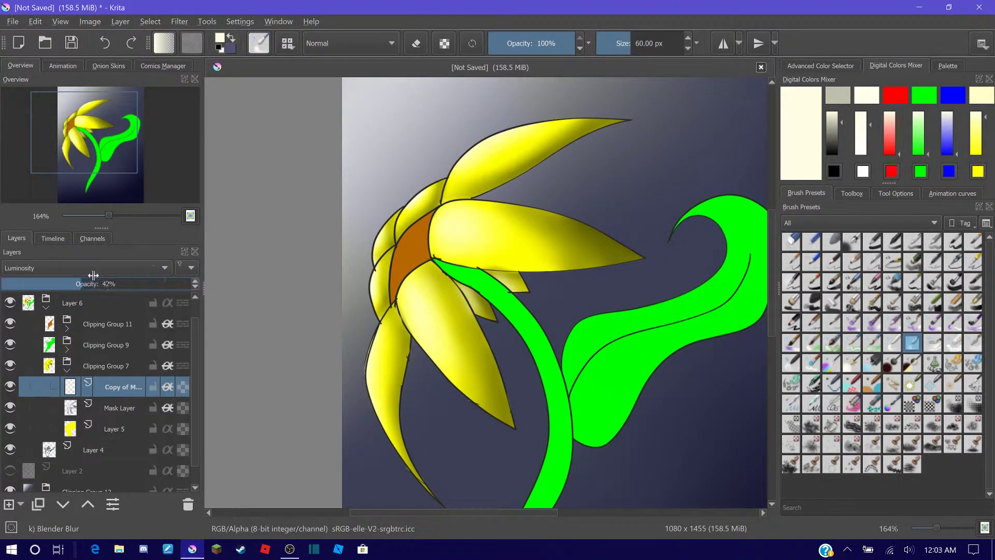
{"action": "left_click_drag", "start_coordinate": [51, 284], "coordinate": [135, 283]}
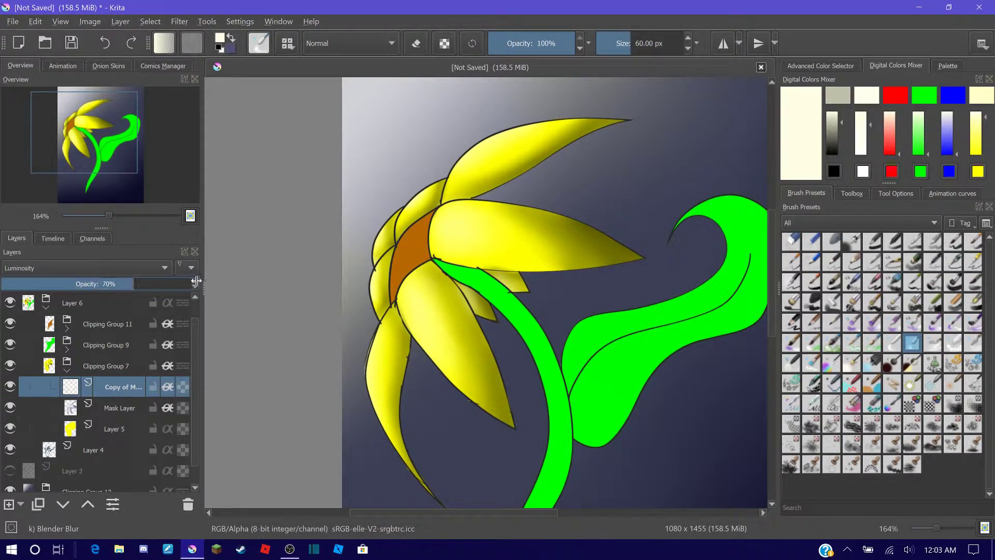
{"action": "right_click", "coordinate": [134, 384]}
{"action": "left_click", "coordinate": [130, 158]}
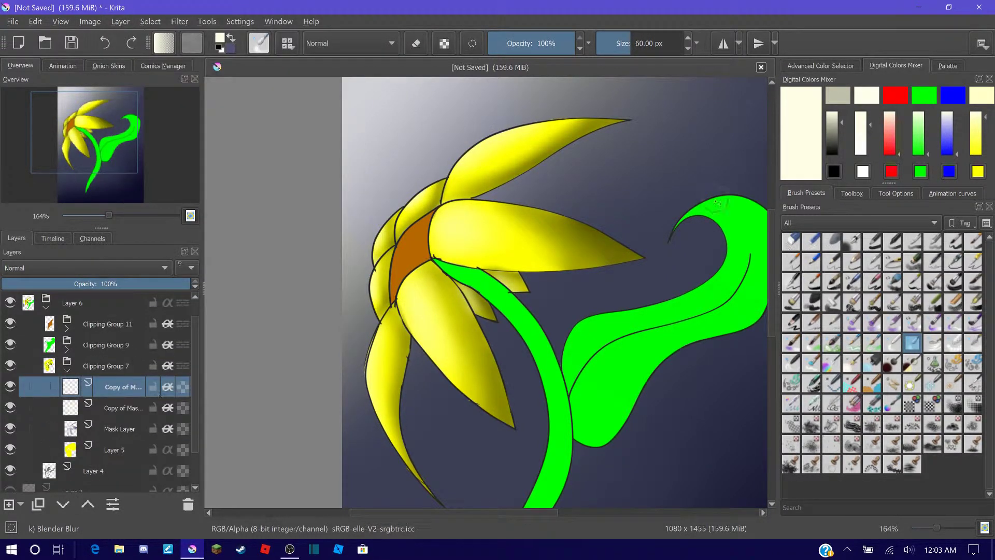
Paint soft light streaks along the petals with a stabilized brush.
{"action": "key", "text": "x"}
{"action": "left_click_drag", "start_coordinate": [413, 280], "coordinate": [485, 404]}
{"action": "left_click", "coordinate": [895, 193]}
{"action": "left_click", "coordinate": [922, 228]}
{"action": "left_click", "coordinate": [912, 287]}
{"action": "left_click_drag", "start_coordinate": [410, 282], "coordinate": [462, 360]}
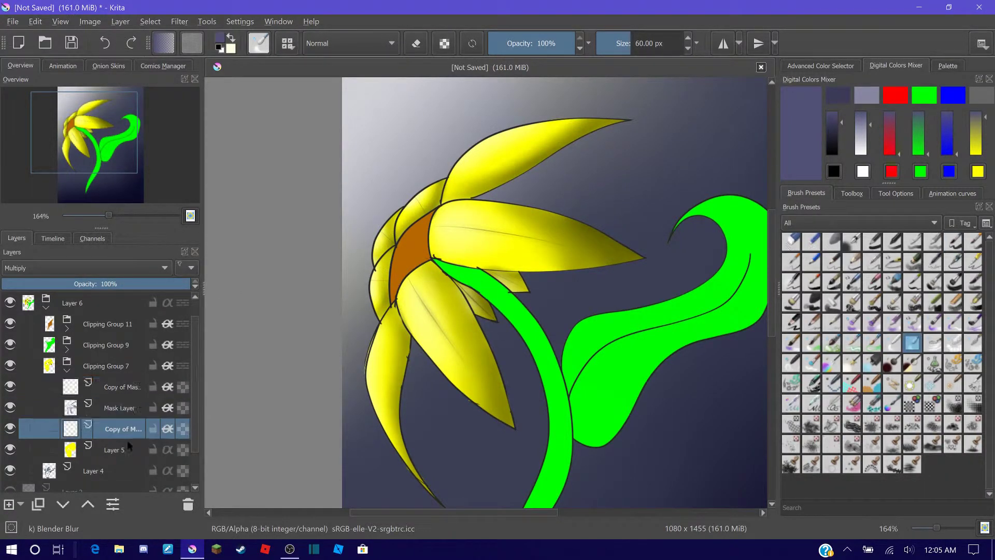
Paint darker shading along the leaf's lower and right edges on the stem's mask layer.
{"action": "left_click", "coordinate": [70, 370]}
{"action": "left_click", "coordinate": [67, 348]}
{"action": "left_click", "coordinate": [122, 386]}
{"action": "left_click", "coordinate": [893, 240]}
{"action": "scroll", "coordinate": [776, 234], "scroll_direction": "down", "scroll_amount": 3}
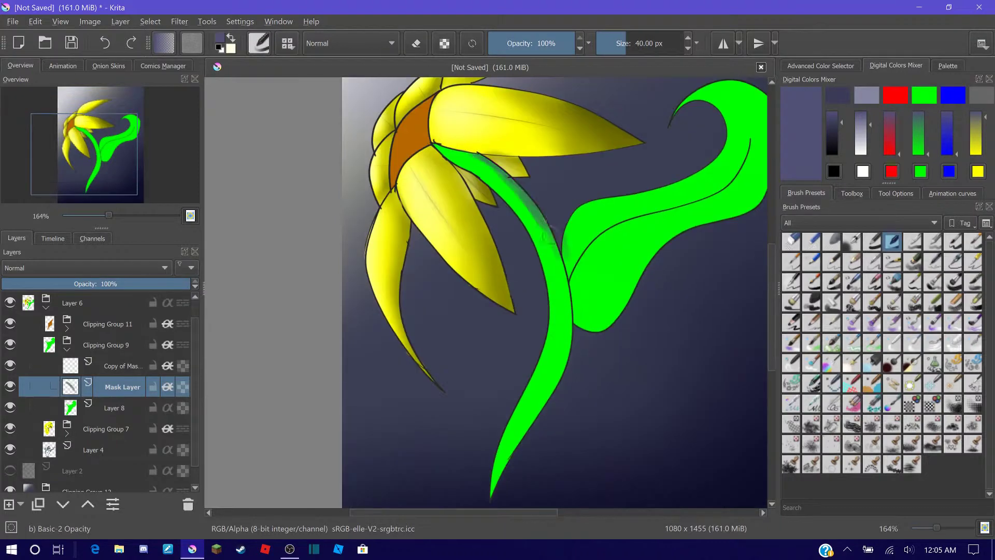
{"action": "scroll", "coordinate": [549, 384], "scroll_direction": "down", "scroll_amount": 1}
{"action": "mouse_move", "coordinate": [570, 234]}
{"action": "left_mouse_down"}
{"action": "mouse_move", "coordinate": [549, 384]}
{"action": "mouse_move", "coordinate": [673, 217]}
{"action": "mouse_move", "coordinate": [621, 181]}
{"action": "left_mouse_up"}
{"action": "scroll", "coordinate": [533, 184], "scroll_direction": "up", "scroll_amount": 3}
{"action": "scroll", "coordinate": [533, 184], "scroll_direction": "right", "scroll_amount": 2}
{"action": "left_click_drag", "start_coordinate": [501, 352], "coordinate": [668, 218]}
{"action": "left_click_drag", "start_coordinate": [513, 399], "coordinate": [683, 243]}
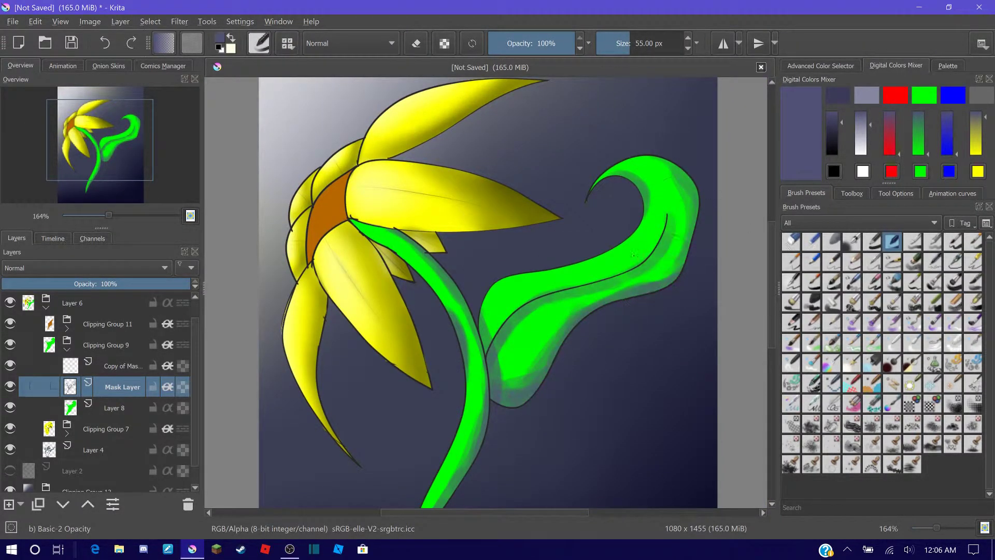
{"action": "key", "text": "slash"}
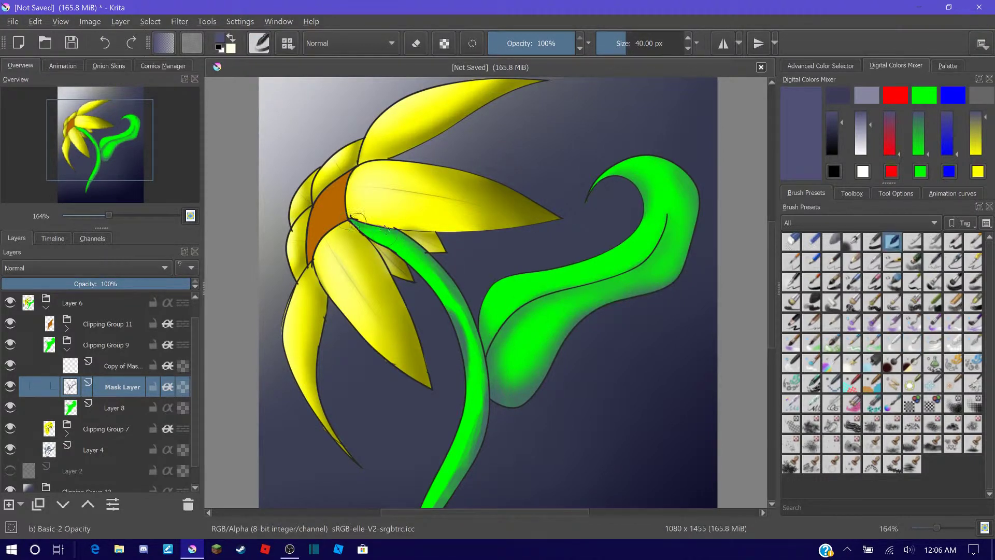
Duplicate the stem shading layer and paint white highlights along the stem and leaf.
{"action": "scroll", "coordinate": [507, 333], "scroll_direction": "down", "scroll_amount": 2}
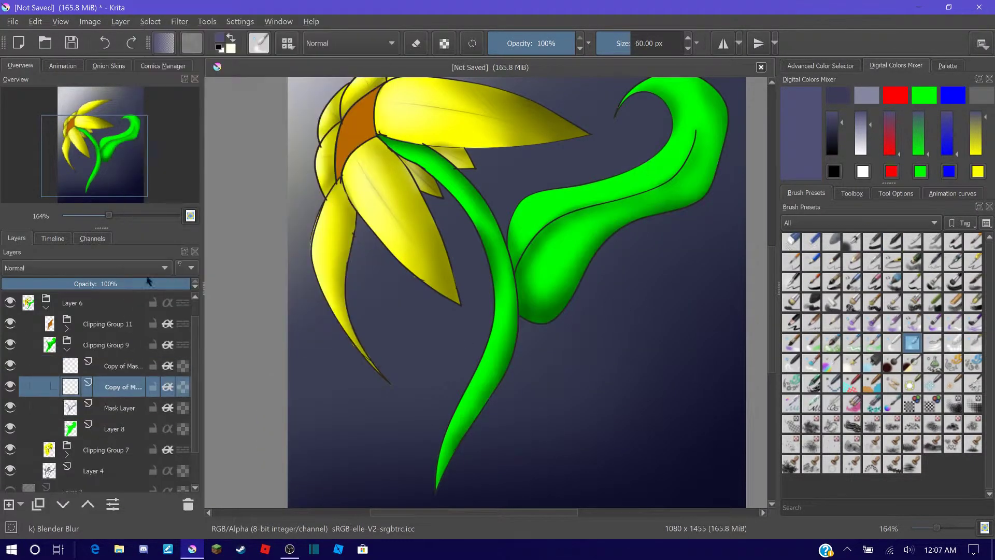
{"action": "key", "text": "ctrl+j"}
{"action": "key", "text": "slash"}
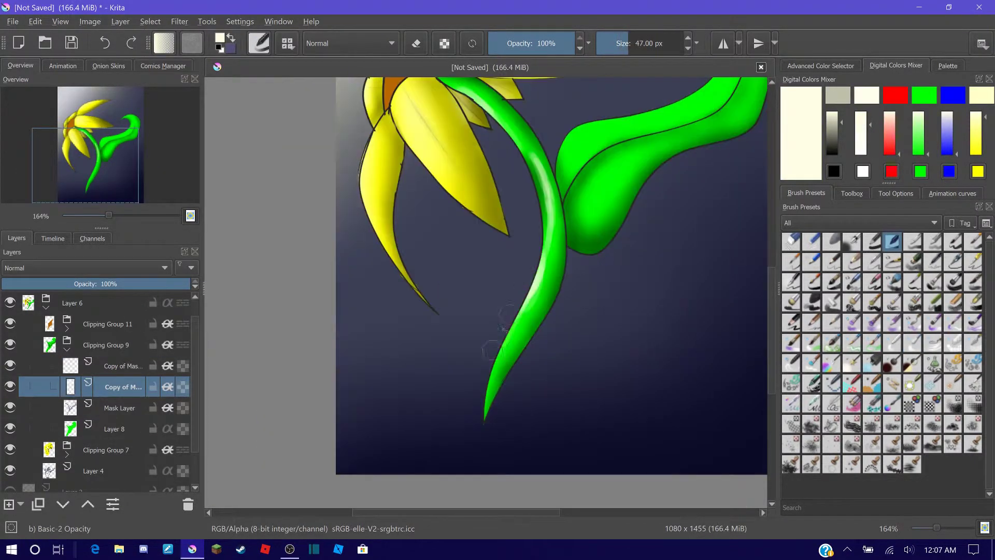
{"action": "left_click_drag", "start_coordinate": [544, 254], "coordinate": [503, 342]}
{"action": "left_click_drag", "start_coordinate": [480, 249], "coordinate": [632, 179]}
{"action": "left_click_drag", "start_coordinate": [585, 156], "coordinate": [656, 127]}
{"action": "mouse_move", "coordinate": [630, 127]}
{"action": "left_mouse_down"}
{"action": "mouse_move", "coordinate": [660, 168]}
{"action": "mouse_move", "coordinate": [560, 265]}
{"action": "left_mouse_up"}
{"action": "left_click_drag", "start_coordinate": [528, 274], "coordinate": [497, 321]}
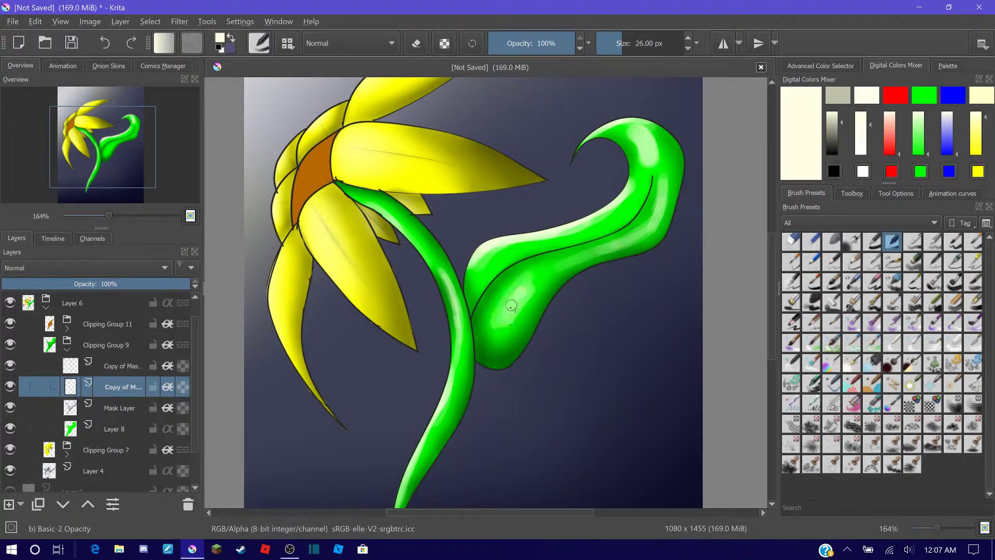
{"action": "left_click_drag", "start_coordinate": [570, 243], "coordinate": [471, 311]}
Blend the white highlights into a glossy sheen and change the highlight layer's blending mode.
{"action": "key", "text": "slash"}
{"action": "mouse_move", "coordinate": [632, 119]}
{"action": "left_mouse_down"}
{"action": "mouse_move", "coordinate": [658, 166]}
{"action": "mouse_move", "coordinate": [601, 254]}
{"action": "left_mouse_up"}
{"action": "left_click_drag", "start_coordinate": [523, 300], "coordinate": [622, 202]}
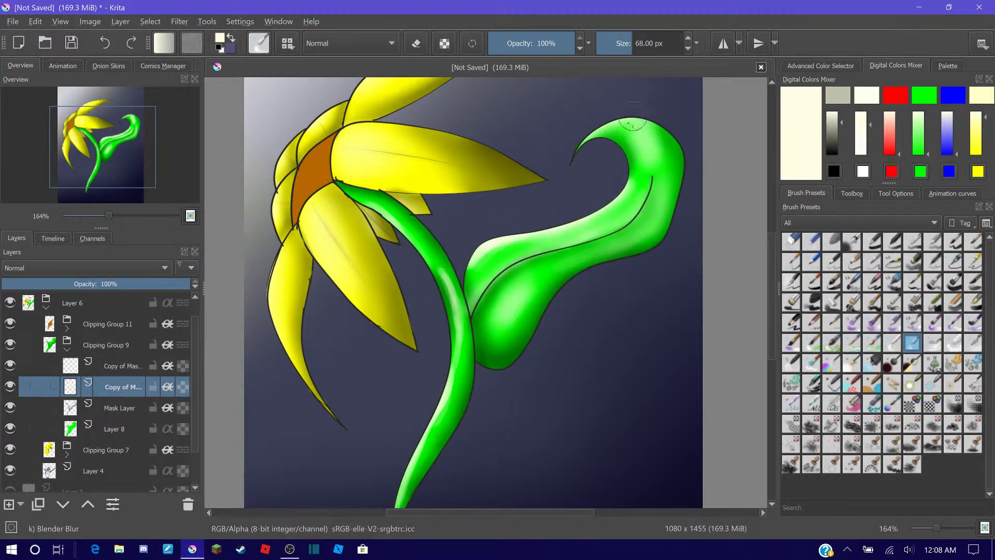
{"action": "mouse_move", "coordinate": [584, 355]}
{"action": "left_mouse_down"}
{"action": "mouse_move", "coordinate": [630, 254]}
{"action": "mouse_move", "coordinate": [605, 359]}
{"action": "left_mouse_up"}
{"action": "left_click", "coordinate": [85, 267]}
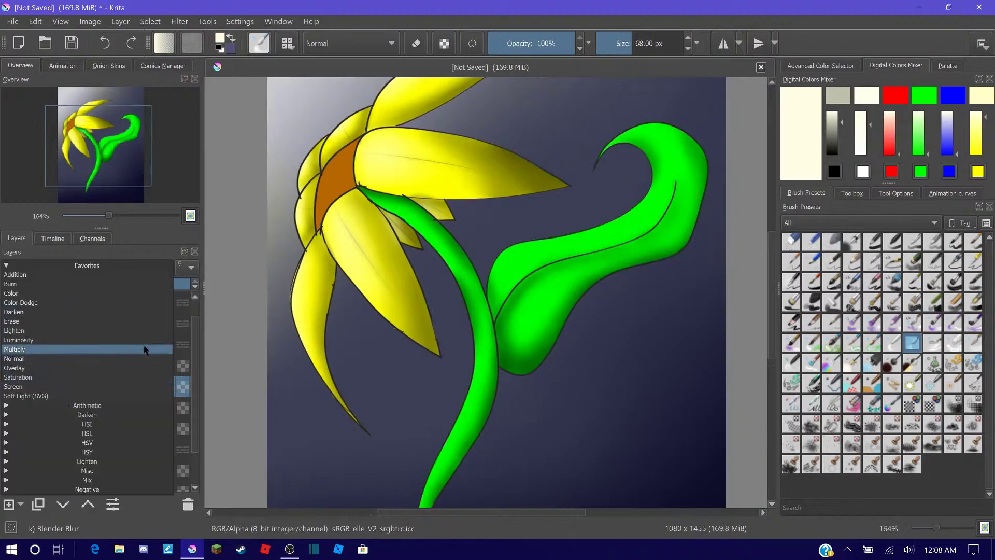
{"action": "left_click", "coordinate": [145, 348]}
Blur away scratch marks on the brown centre with a slightly smaller brush, then select Layer 3.
{"action": "key", "text": "bracketleft"}
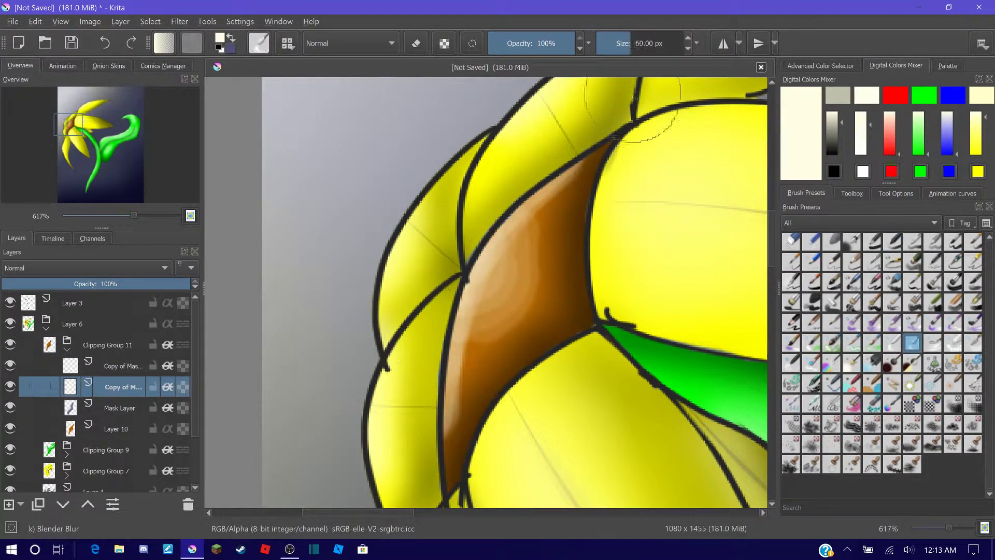
{"action": "left_click_drag", "start_coordinate": [455, 397], "coordinate": [464, 438]}
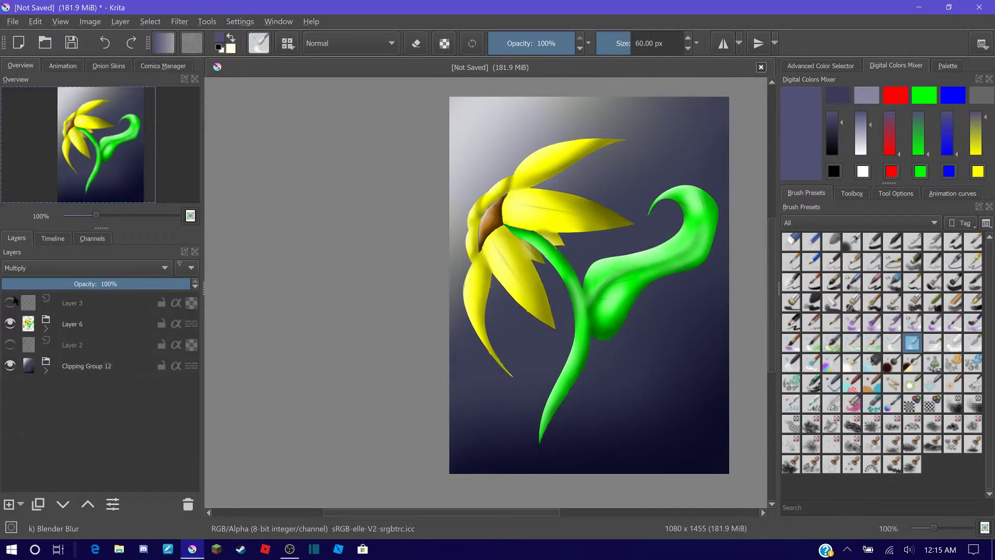
{"action": "left_click", "coordinate": [96, 306]}
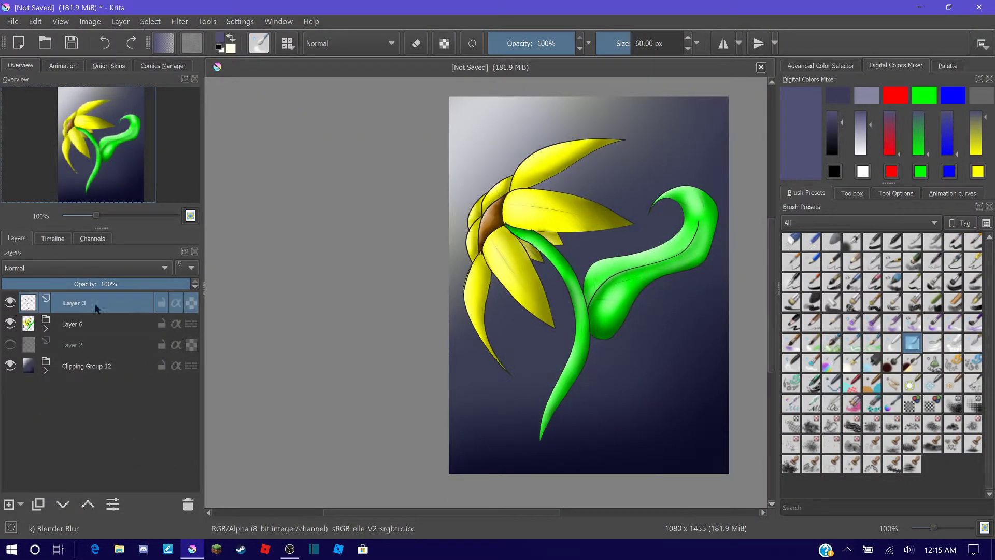
Paint light yellow over the petal outlines with the Basic-1 brush.
{"action": "left_click", "coordinate": [872, 241]}
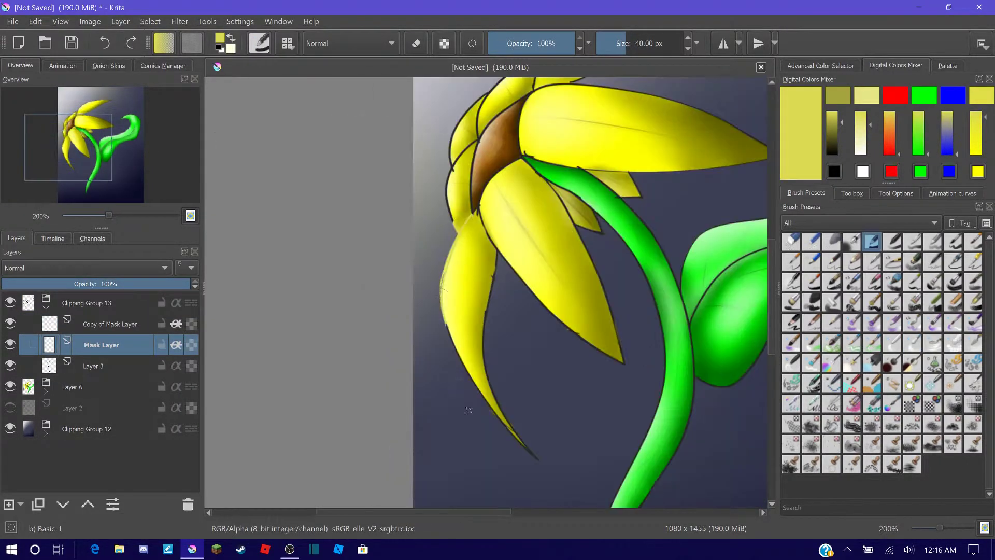
{"action": "left_click_drag", "start_coordinate": [468, 409], "coordinate": [518, 446]}
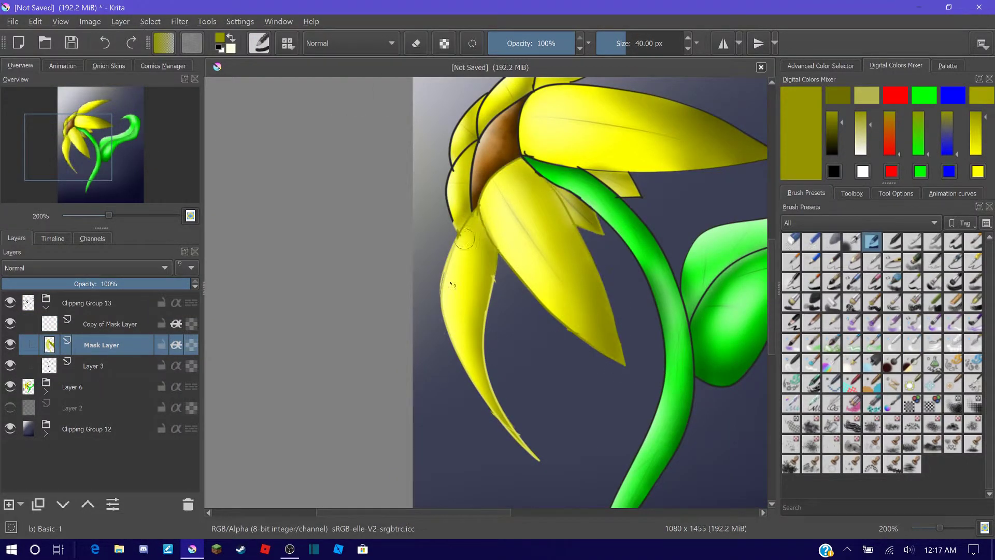
{"action": "left_click_drag", "start_coordinate": [537, 100], "coordinate": [407, 278]}
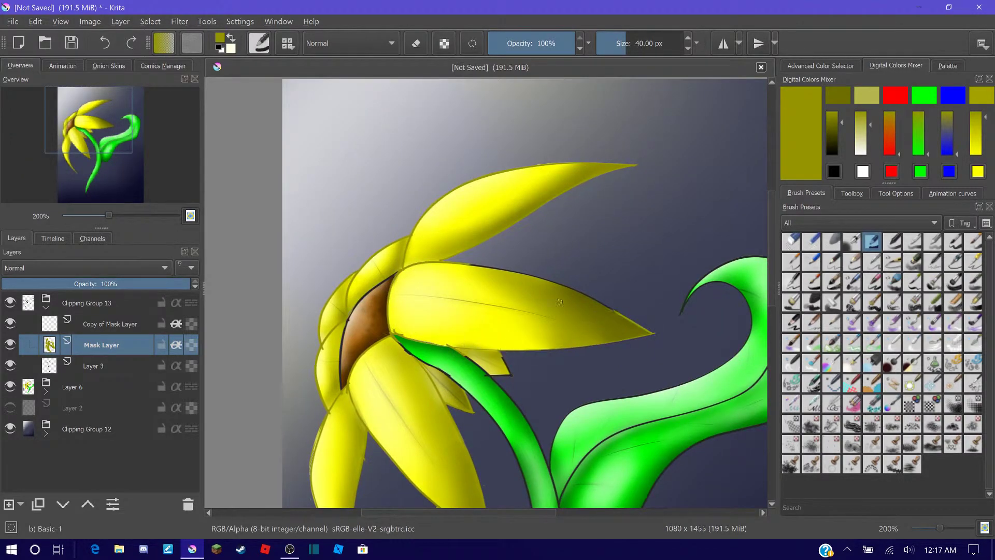
{"action": "left_click_drag", "start_coordinate": [560, 301], "coordinate": [577, 160]}
Duplicate the mask layer and erase stray marks along the petal edges and centre.
{"action": "right_click", "coordinate": [103, 345]}
{"action": "left_click", "coordinate": [177, 135]}
{"action": "key", "text": "e"}
{"action": "scroll", "coordinate": [659, 352], "scroll_direction": "up", "scroll_amount": 4}
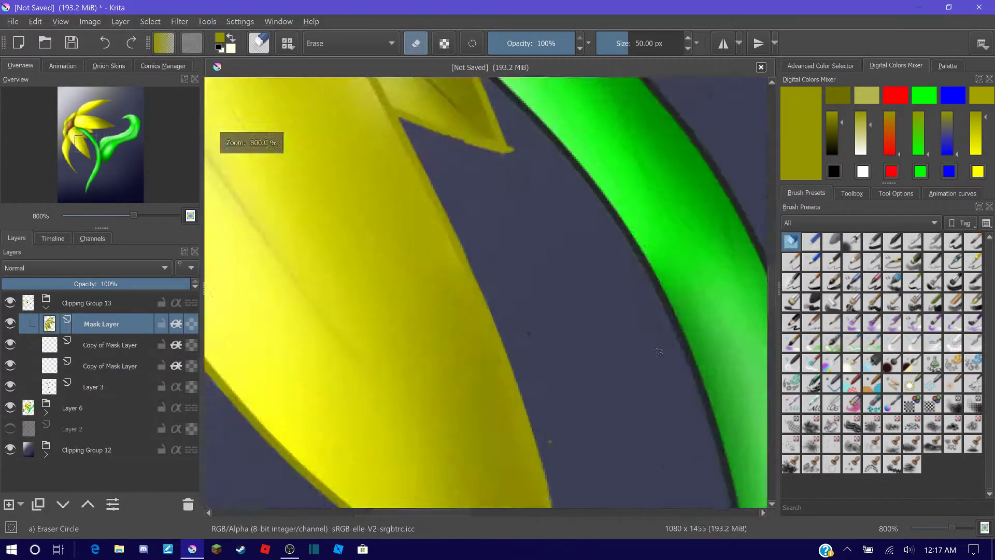
{"action": "left_click_drag", "start_coordinate": [659, 351], "coordinate": [567, 248]}
{"action": "mouse_move", "coordinate": [322, 211]}
{"action": "left_mouse_down"}
{"action": "mouse_move", "coordinate": [461, 288]}
{"action": "mouse_move", "coordinate": [485, 280]}
{"action": "mouse_move", "coordinate": [473, 144]}
{"action": "left_mouse_up"}
{"action": "scroll", "coordinate": [596, 410], "scroll_direction": "down", "scroll_amount": 1}
{"action": "key", "text": "e"}
Paint the centre's left and top outlines dark brown with the Basic-5 Size brush.
{"action": "key", "text": "Page_Down"}
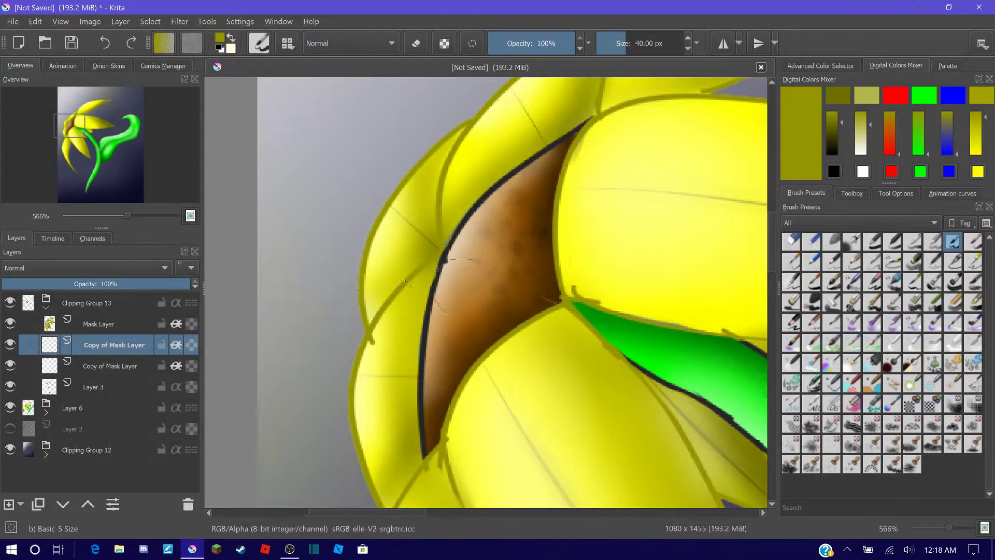
{"action": "left_click", "coordinate": [575, 311], "text": "ctrl"}
{"action": "left_click_drag", "start_coordinate": [446, 244], "coordinate": [424, 455]}
{"action": "left_click_drag", "start_coordinate": [440, 254], "coordinate": [575, 136]}
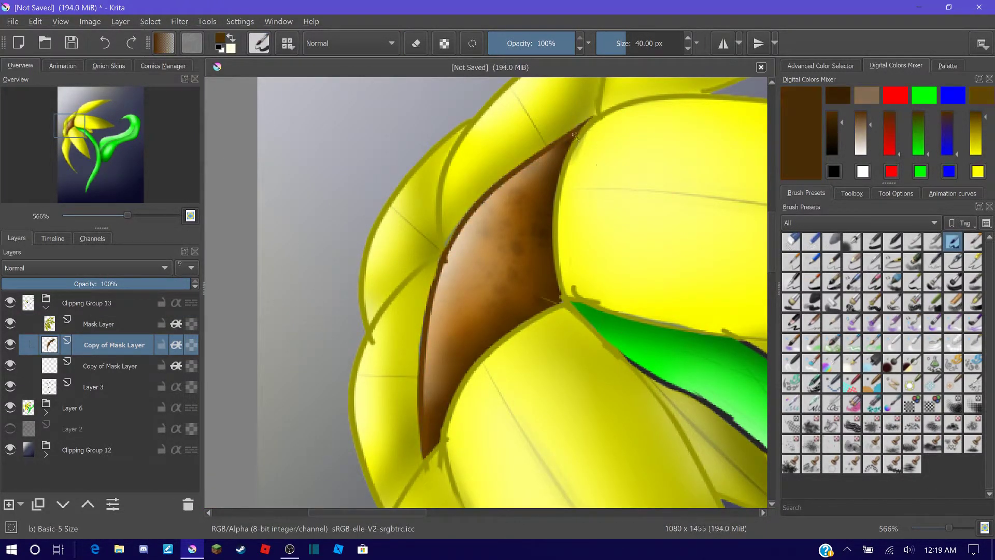
Sample the stem's green and paint a large soft green glow over the stem and leaf.
{"action": "left_click", "coordinate": [578, 335], "text": "ctrl"}
{"action": "scroll", "coordinate": [578, 334], "scroll_direction": "down", "scroll_amount": 8}
{"action": "key", "text": "Page_Down"}
{"action": "scroll", "coordinate": [584, 449], "scroll_direction": "up", "scroll_amount": 5}
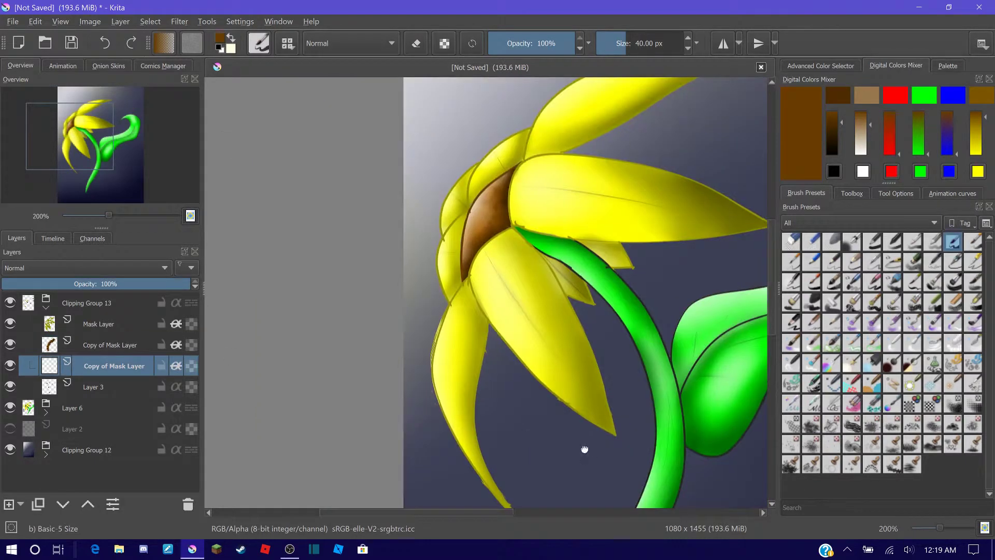
{"action": "left_click_drag", "start_coordinate": [584, 449], "coordinate": [455, 294]}
{"action": "left_click", "coordinate": [619, 371], "text": "ctrl"}
{"action": "key", "text": "minus"}
{"action": "left_click", "coordinate": [642, 43]}
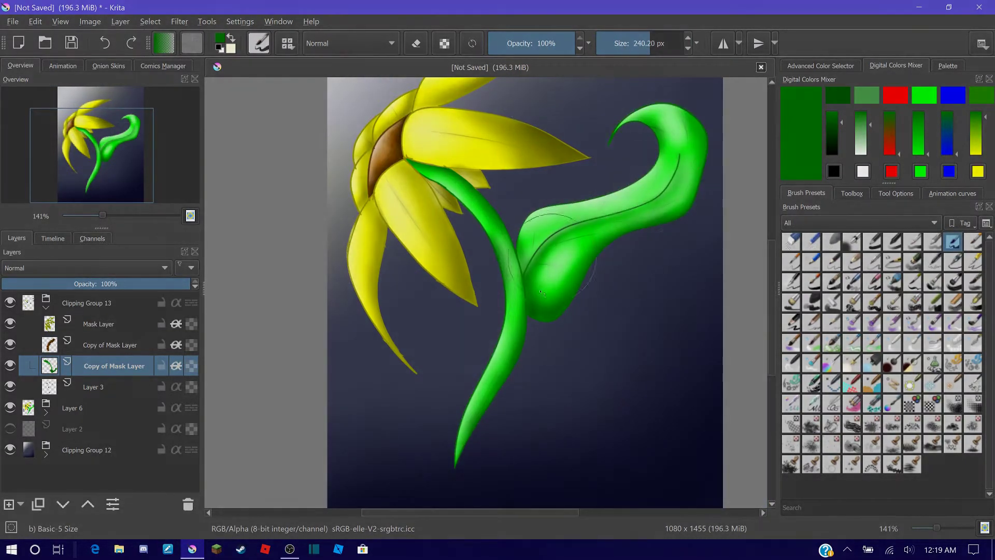
{"action": "key", "text": "1"}
{"action": "left_click", "coordinate": [45, 306]}
Lower Clipping Group 13's opacity to about half, keep its blend mode, and start Save As.
{"action": "left_click_drag", "start_coordinate": [156, 284], "coordinate": [38, 287]}
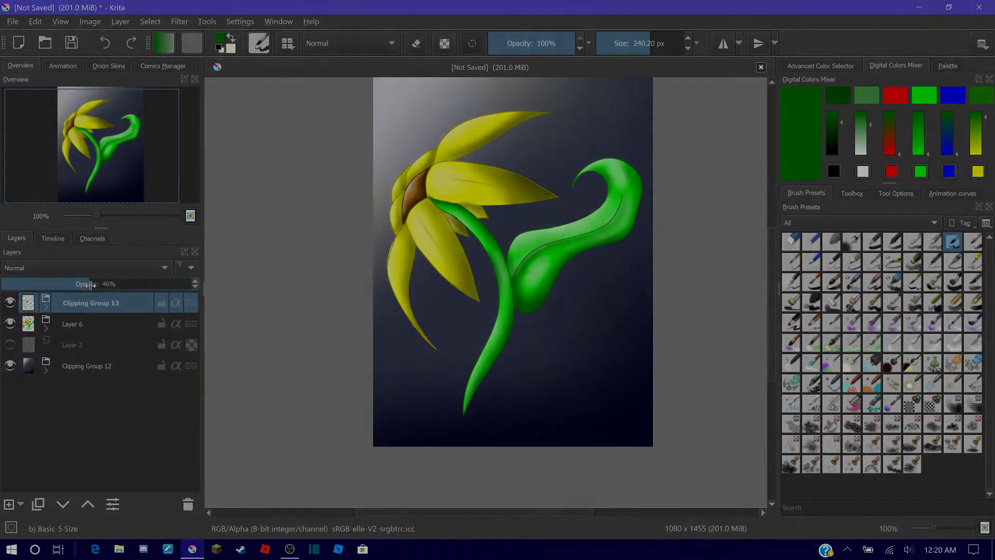
{"action": "scroll", "coordinate": [422, 185], "scroll_direction": "up", "scroll_amount": 3}
{"action": "scroll", "coordinate": [422, 185], "scroll_direction": "up", "scroll_amount": 2}
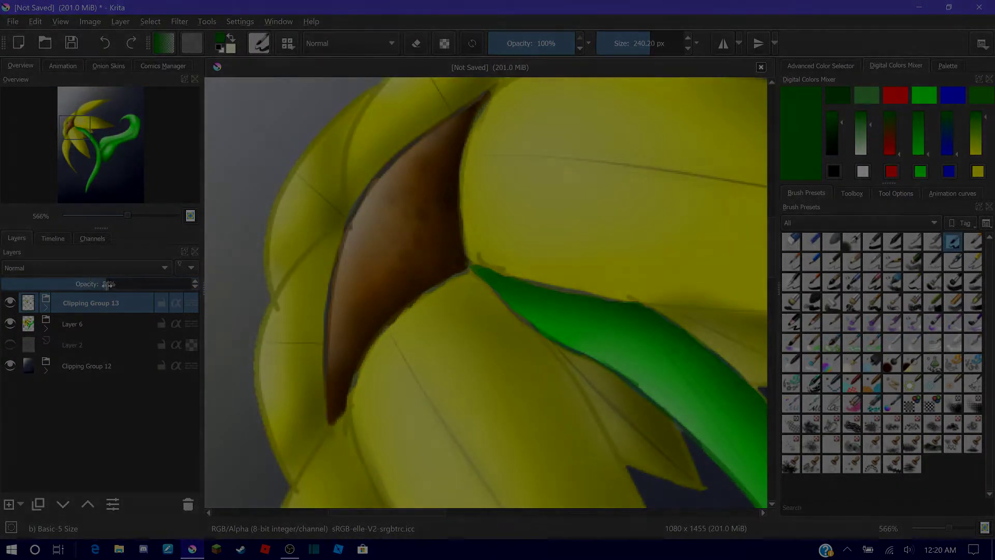
{"action": "left_click", "coordinate": [104, 267]}
{"action": "left_click", "coordinate": [107, 357]}
{"action": "key", "text": "2"}
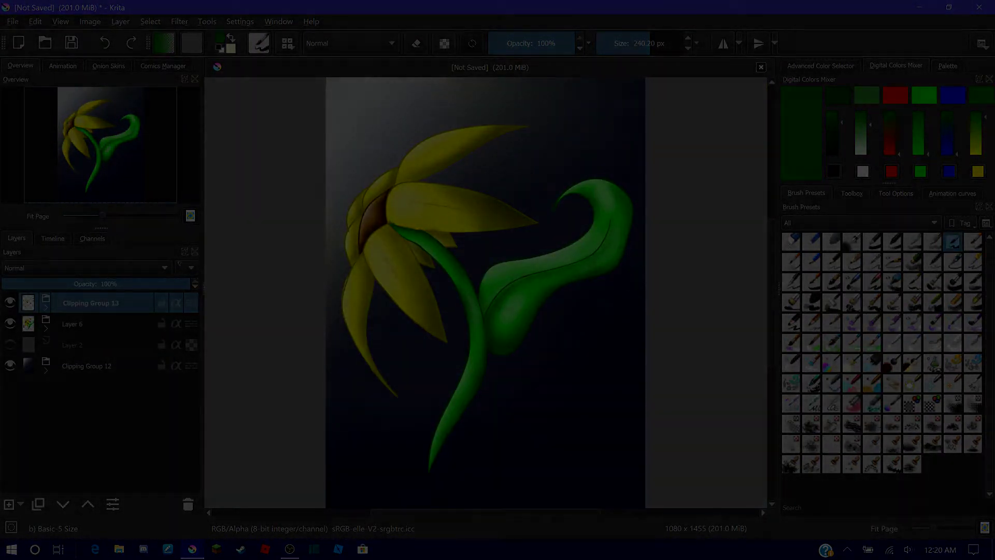
{"action": "key", "text": "ctrl+s"}
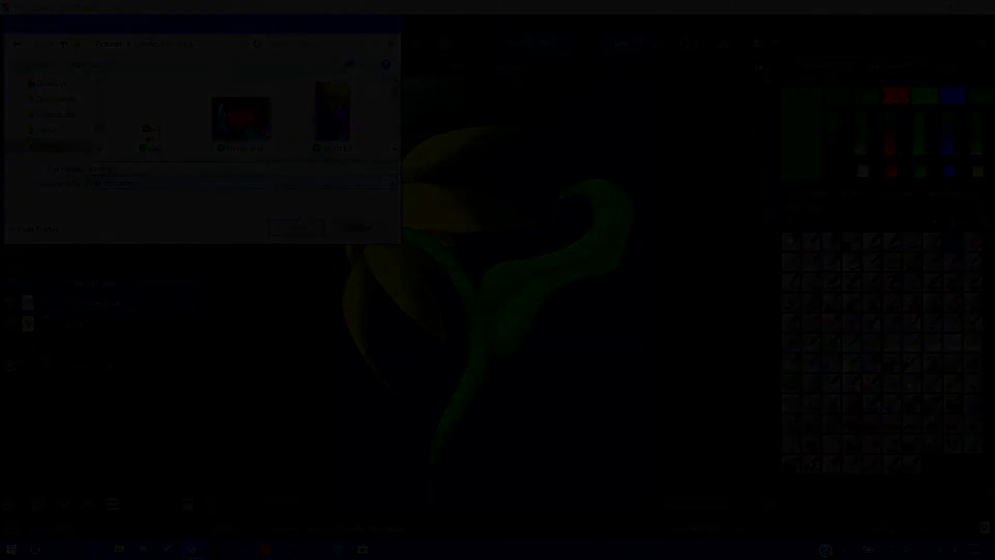